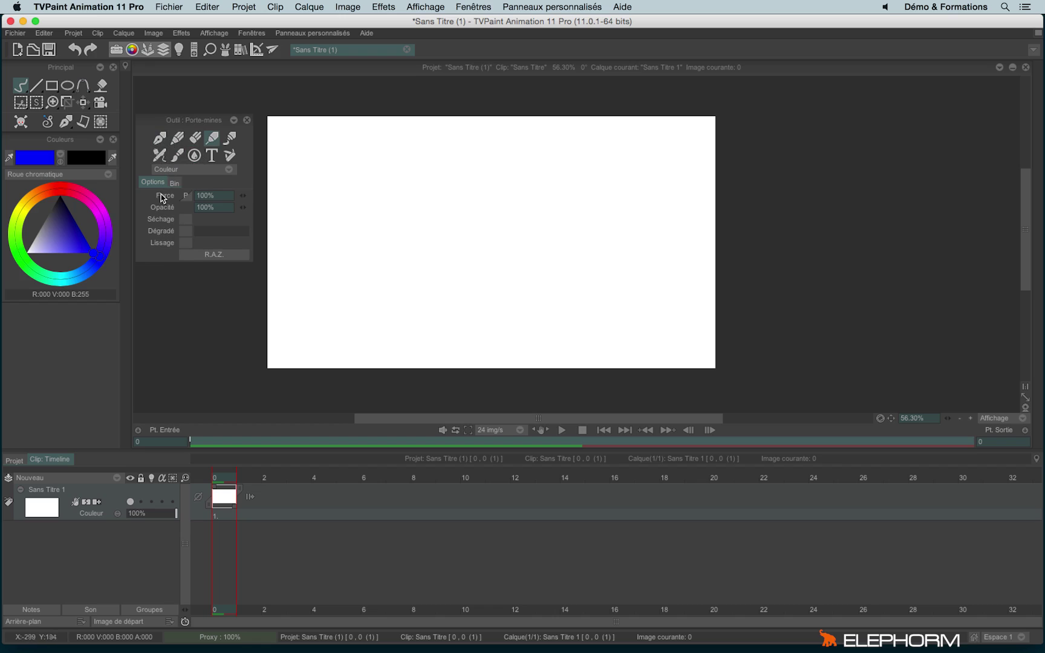
Choose the Plume tool, set its size to 62 and scribble a solid blue patch in the canvas's upper-left area.
click(229, 155)
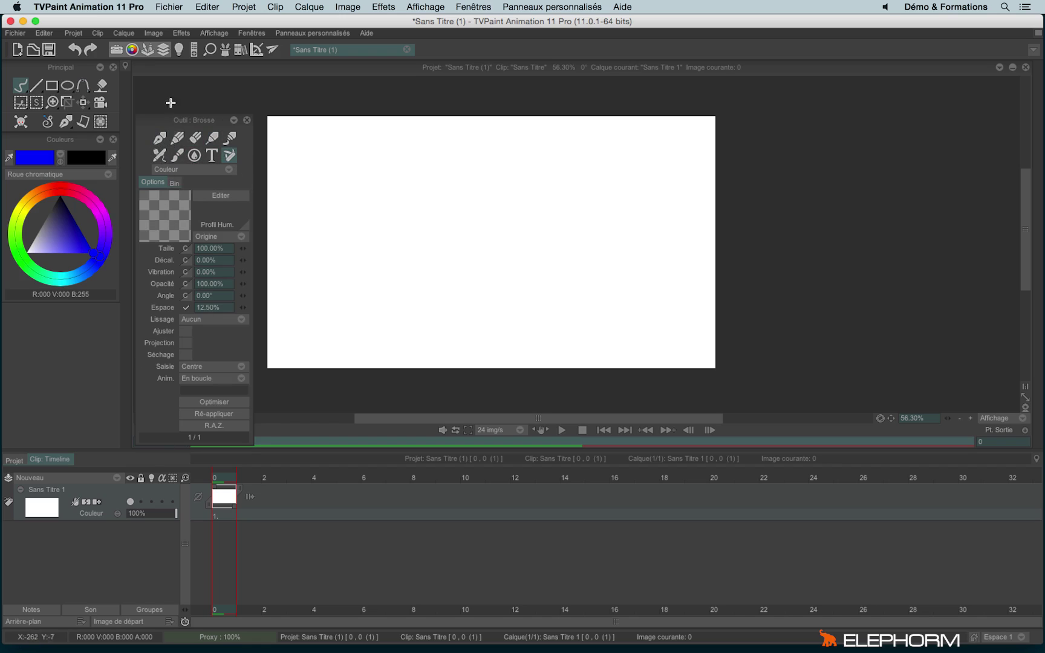
click(160, 138)
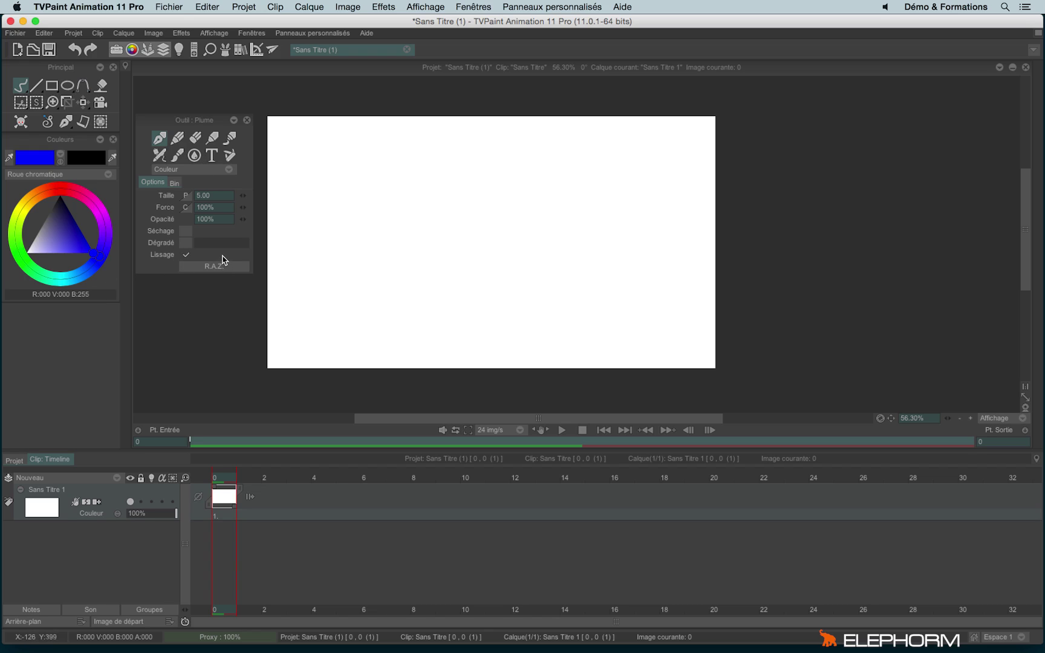
click(205, 195)
drag(242, 195, 317, 211)
drag(467, 234, 471, 234)
drag(232, 256, 245, 253)
mouse_move(327, 151)
mouse_down()
mouse_move(336, 200)
mouse_move(382, 194)
mouse_move(414, 254)
mouse_up()
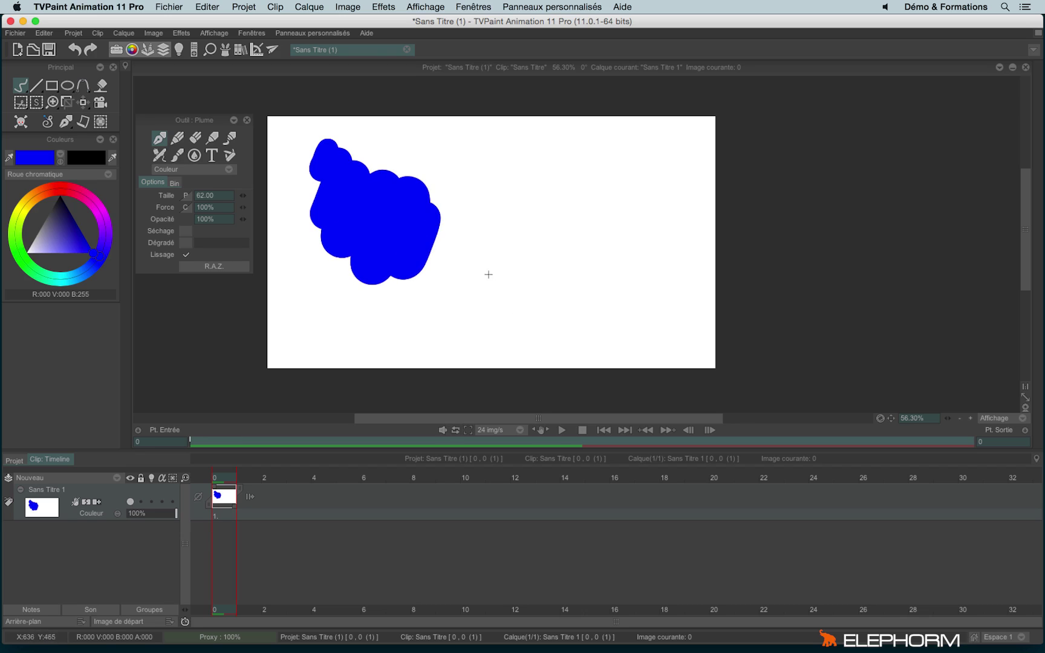
Paint a large blue blob at size 282.74 and a thin wavy line below the first patch at size 19.61.
mouse_move(498, 194)
mouse_down()
mouse_move(492, 187)
mouse_move(553, 268)
mouse_move(570, 266)
mouse_up()
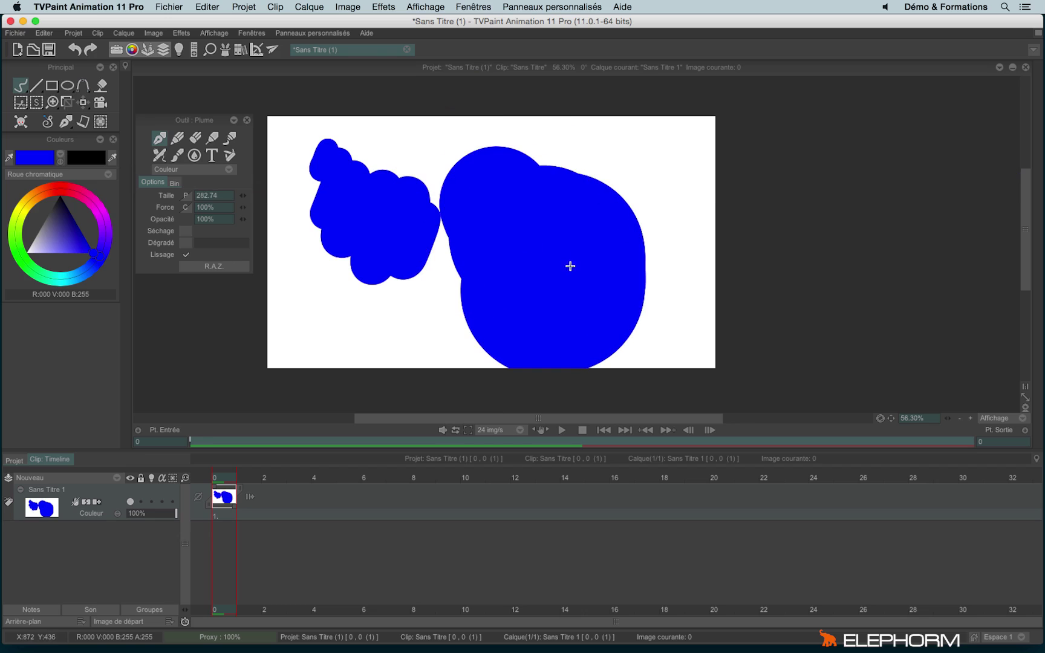
mouse_move(463, 192)
mouse_down()
mouse_move(537, 259)
mouse_move(457, 215)
mouse_move(461, 202)
mouse_up()
drag(347, 325, 463, 316)
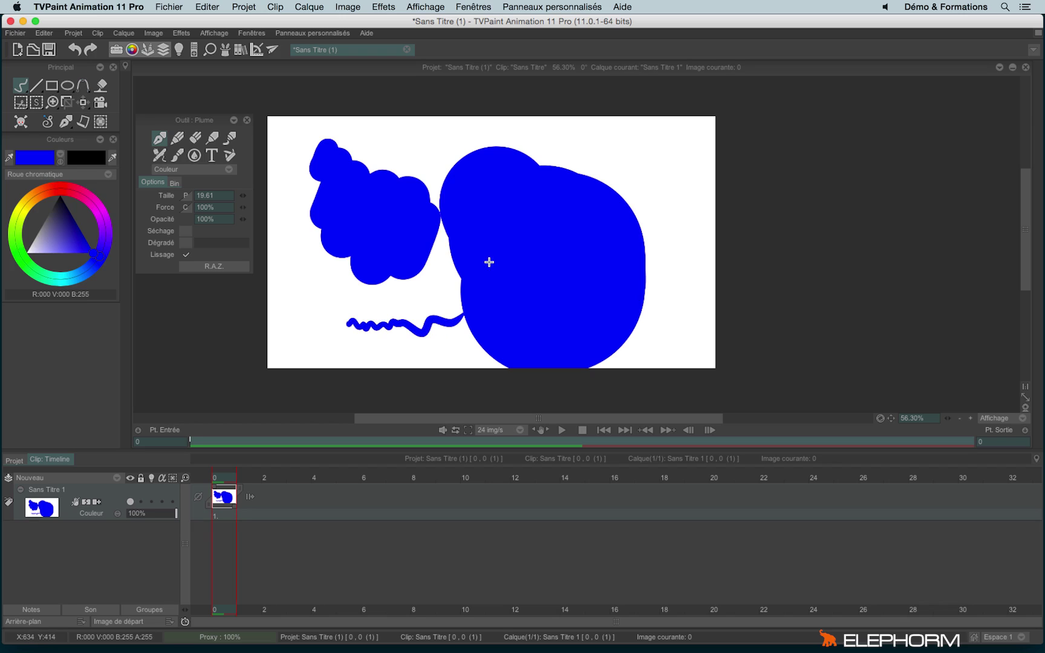
Clear the canvas, set the pen's force to 79% and scribble two adjoining blue patches.
key(BackSpace)
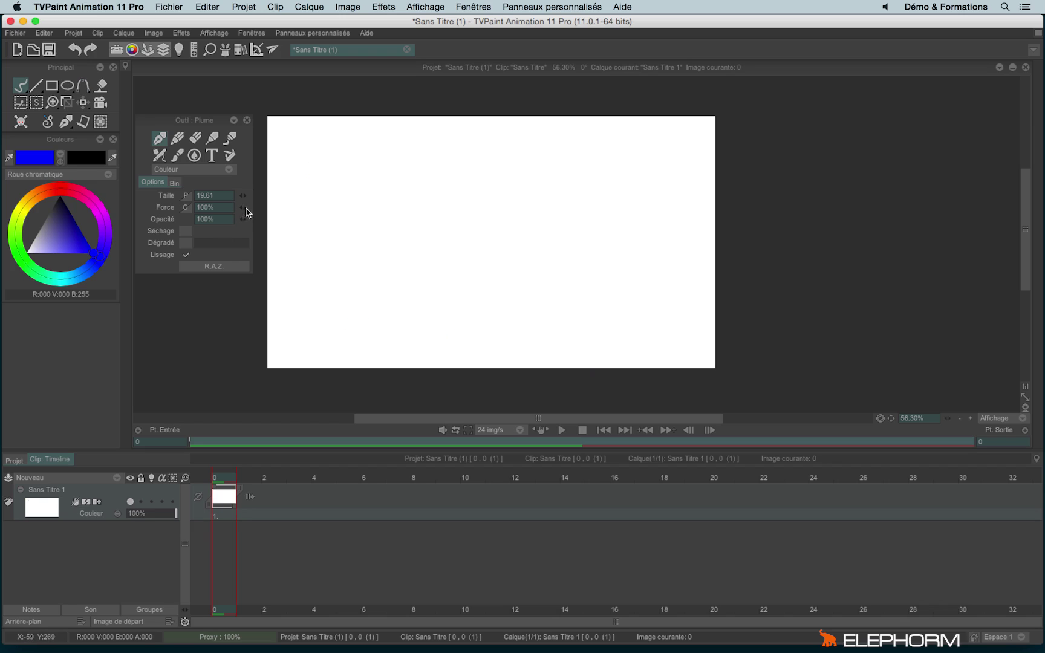
drag(245, 207, 170, 211)
mouse_move(346, 203)
mouse_down()
mouse_move(319, 306)
mouse_move(390, 248)
mouse_up()
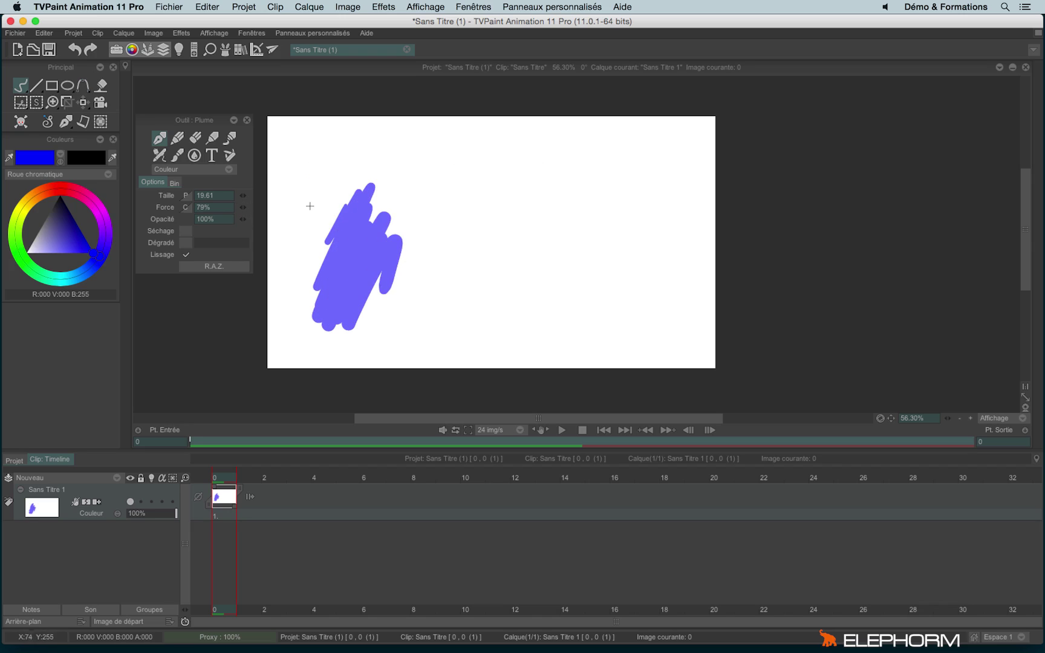
mouse_move(481, 175)
mouse_down()
mouse_move(414, 312)
mouse_move(393, 218)
mouse_move(382, 275)
mouse_up()
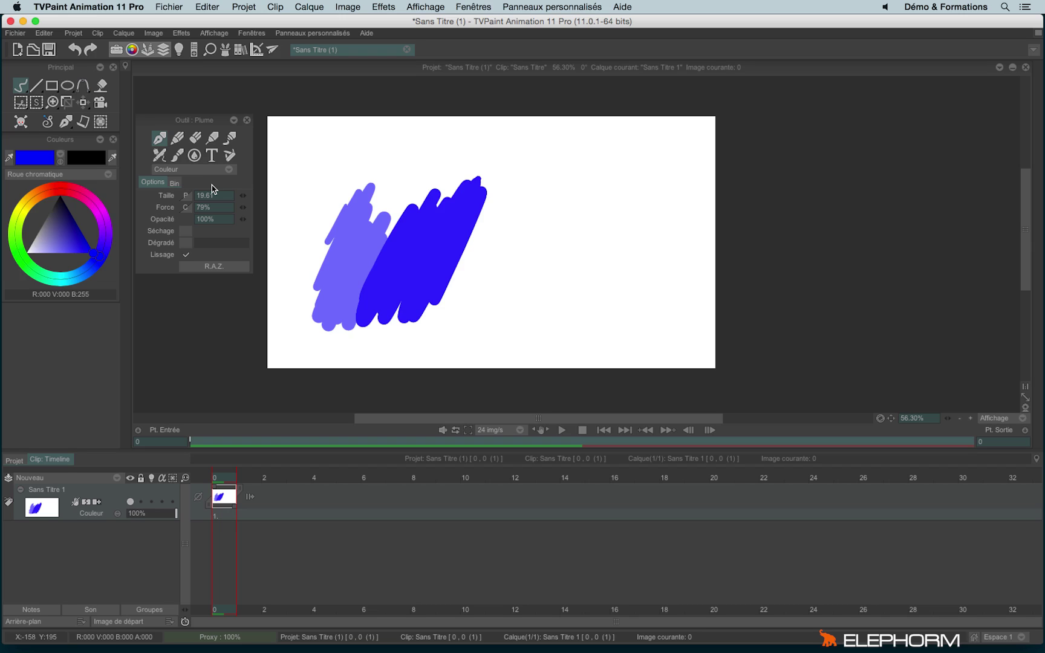
Clear the canvas and draw a star of crossing strokes on its left half with force set to 33%.
key(BackSpace)
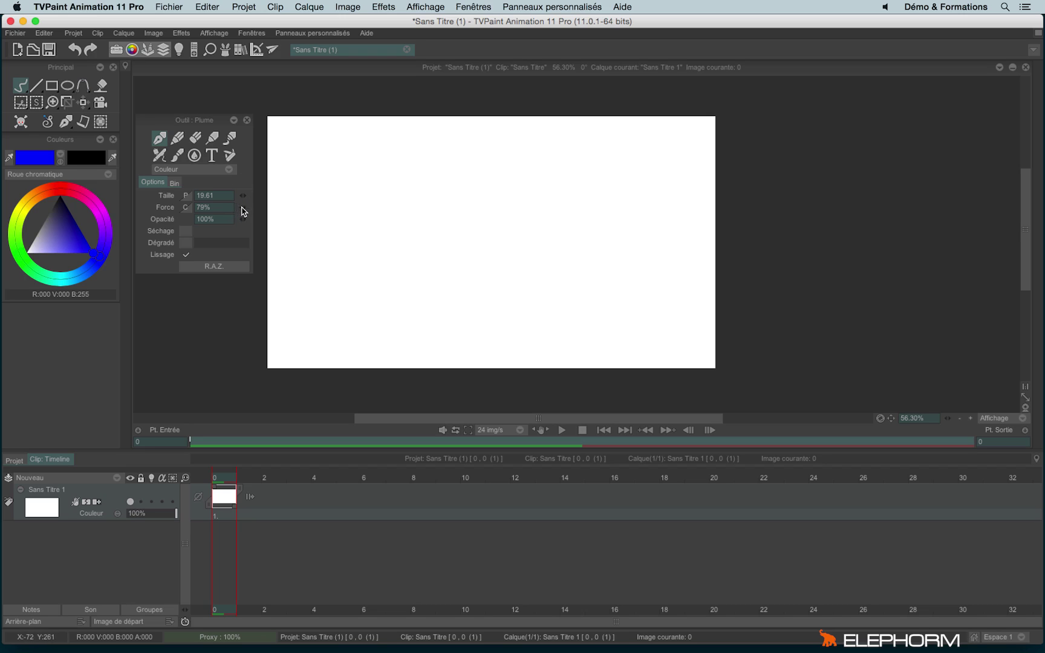
drag(242, 207, 329, 196)
drag(245, 213, 267, 206)
drag(245, 210, 162, 205)
drag(323, 170, 376, 281)
mouse_move(362, 182)
mouse_down()
mouse_move(342, 176)
mouse_move(346, 270)
mouse_up()
drag(312, 214, 363, 222)
drag(393, 198, 354, 227)
mouse_move(322, 255)
mouse_down()
mouse_move(348, 233)
mouse_move(340, 222)
mouse_up()
drag(351, 236, 398, 276)
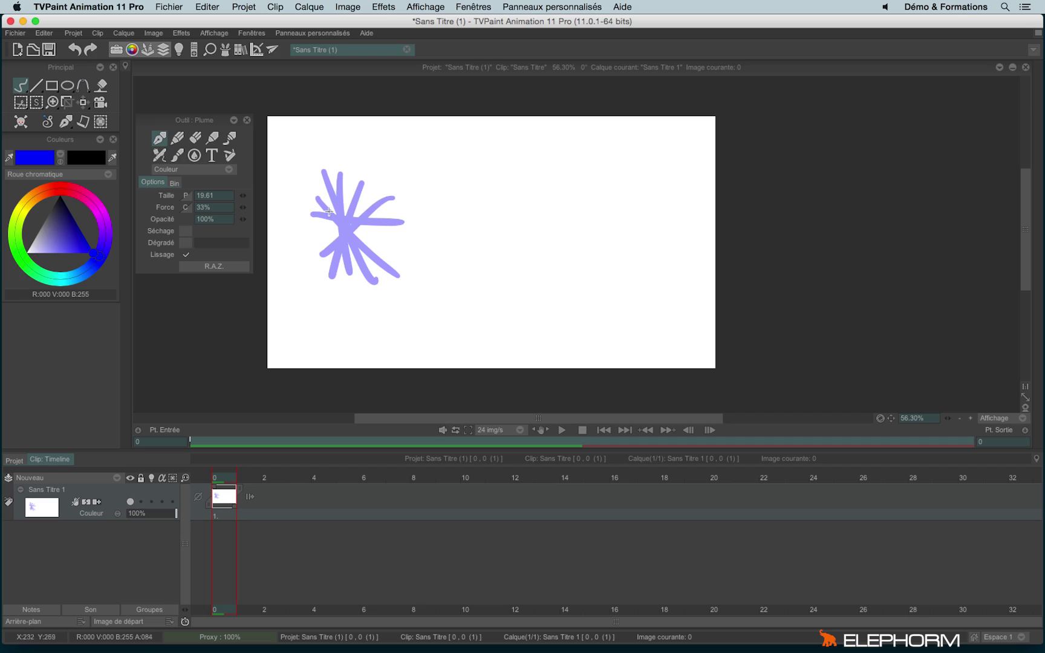
Enable Séchage and draw a second star of many crossing strokes beside the first one.
click(187, 232)
drag(444, 159, 504, 269)
drag(490, 175, 447, 264)
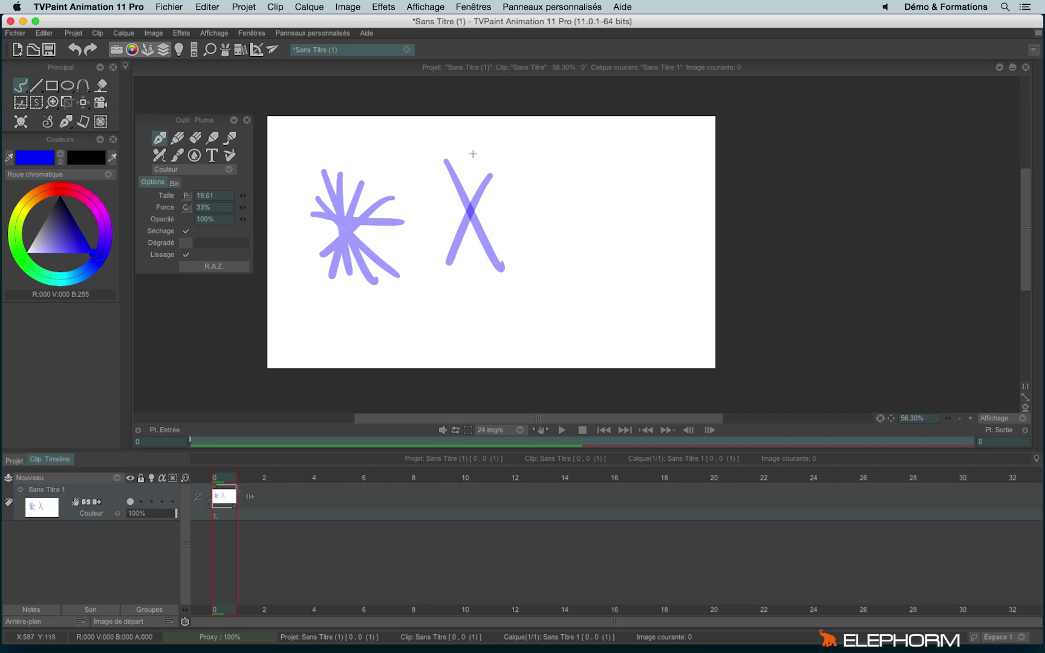
drag(472, 154, 471, 284)
mouse_move(440, 194)
mouse_down()
mouse_move(520, 215)
mouse_move(470, 213)
mouse_up()
drag(435, 238, 474, 210)
drag(453, 151, 502, 245)
drag(511, 196, 435, 224)
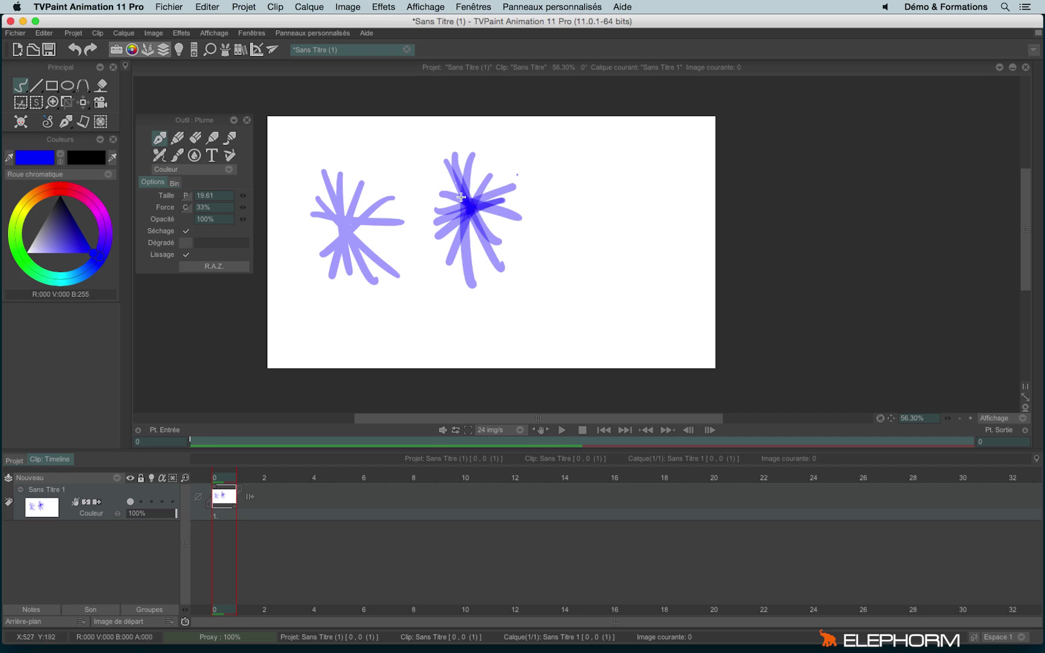
drag(457, 175, 505, 247)
drag(514, 188, 419, 222)
drag(451, 164, 501, 253)
drag(518, 181, 460, 212)
mouse_move(417, 233)
mouse_down()
mouse_move(459, 164)
mouse_move(449, 249)
mouse_move(426, 281)
mouse_up()
Lighten the centres of both stars with semi-transparent erasing strokes.
click(186, 254)
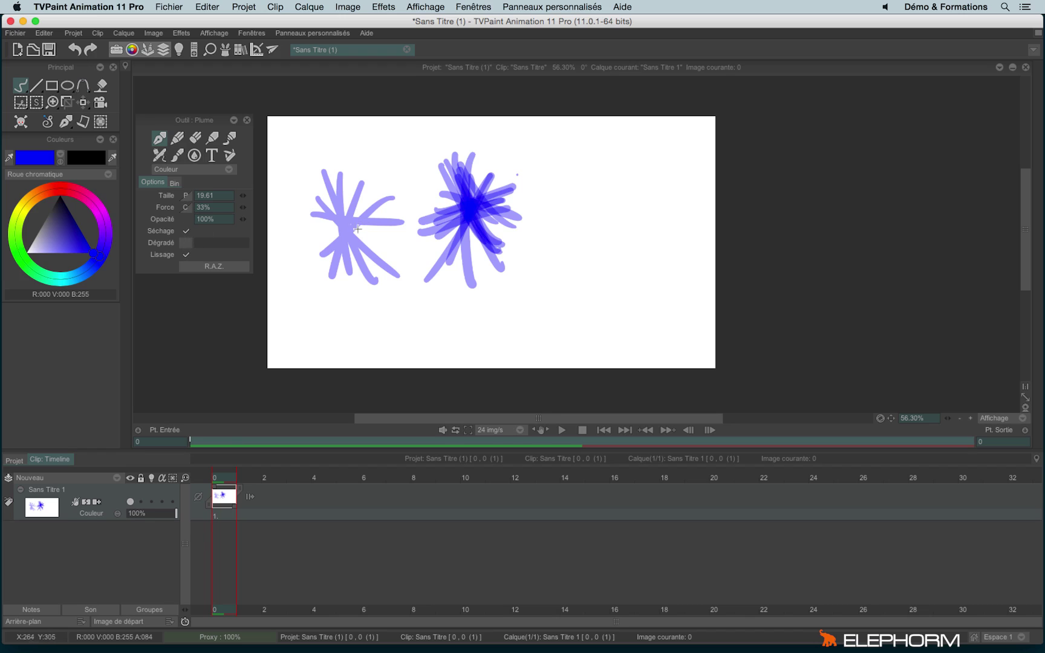
drag(363, 192, 330, 267)
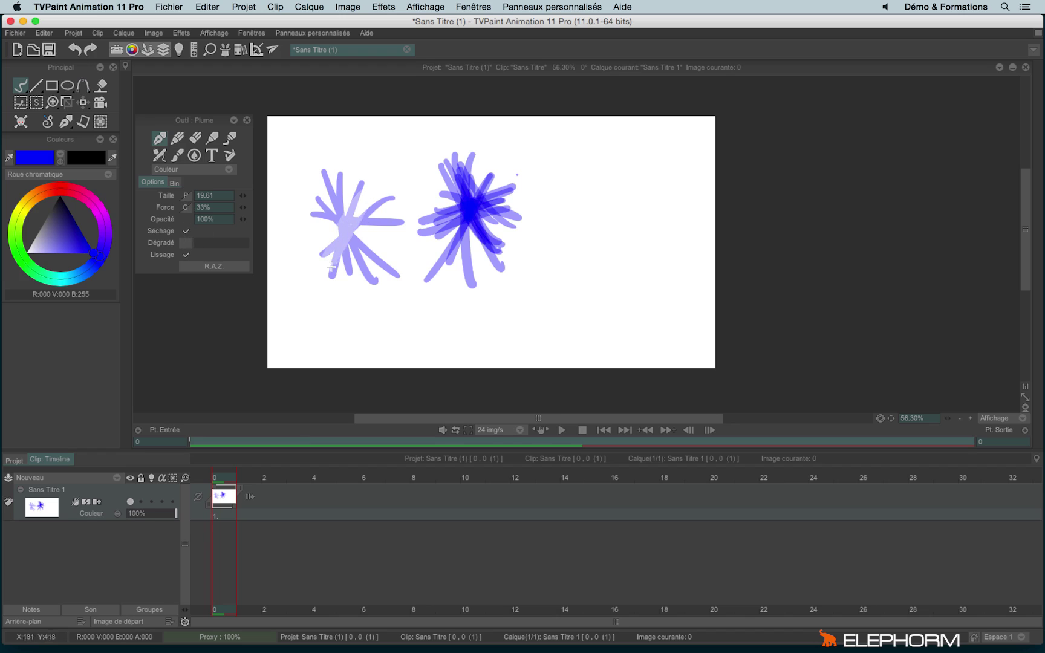
drag(478, 173, 438, 270)
mouse_move(442, 181)
mouse_down()
mouse_move(487, 257)
mouse_move(479, 158)
mouse_move(442, 236)
mouse_move(469, 160)
mouse_move(487, 179)
mouse_move(463, 251)
mouse_move(439, 269)
mouse_up()
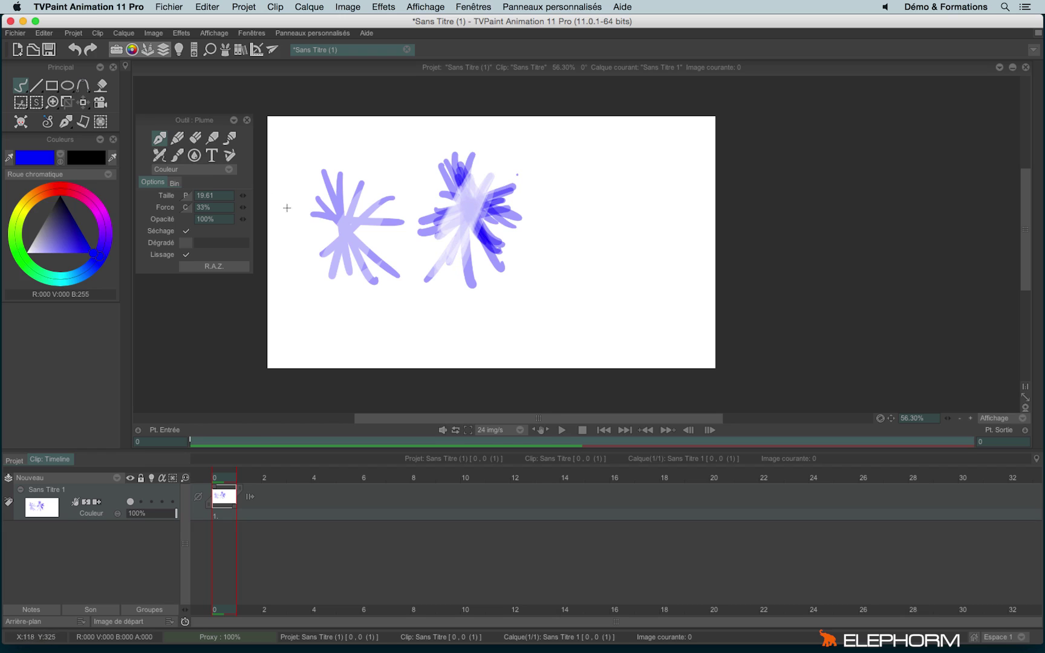
Clear the canvas, set force to 100% with Séchage off, and draw a long winding pressure-sensitive line across it.
click(210, 170)
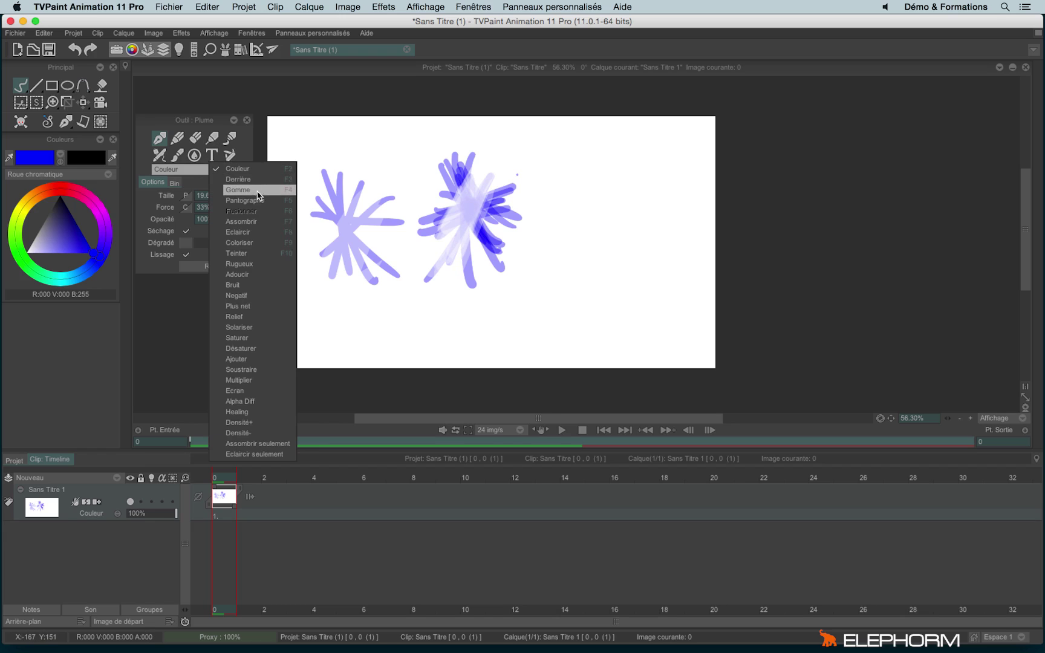
click(203, 172)
key(BackSpace)
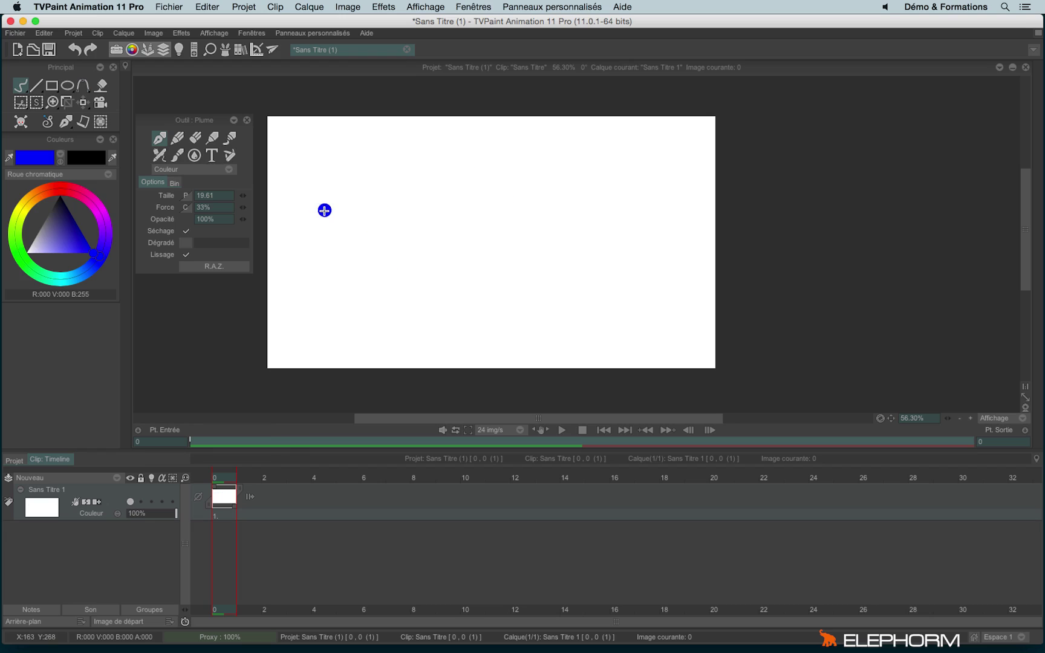
drag(242, 208, 393, 257)
mouse_move(318, 171)
mouse_down()
mouse_move(410, 220)
mouse_move(543, 252)
mouse_move(704, 265)
mouse_move(416, 161)
mouse_move(302, 160)
mouse_move(412, 300)
mouse_move(596, 358)
mouse_move(703, 294)
mouse_up()
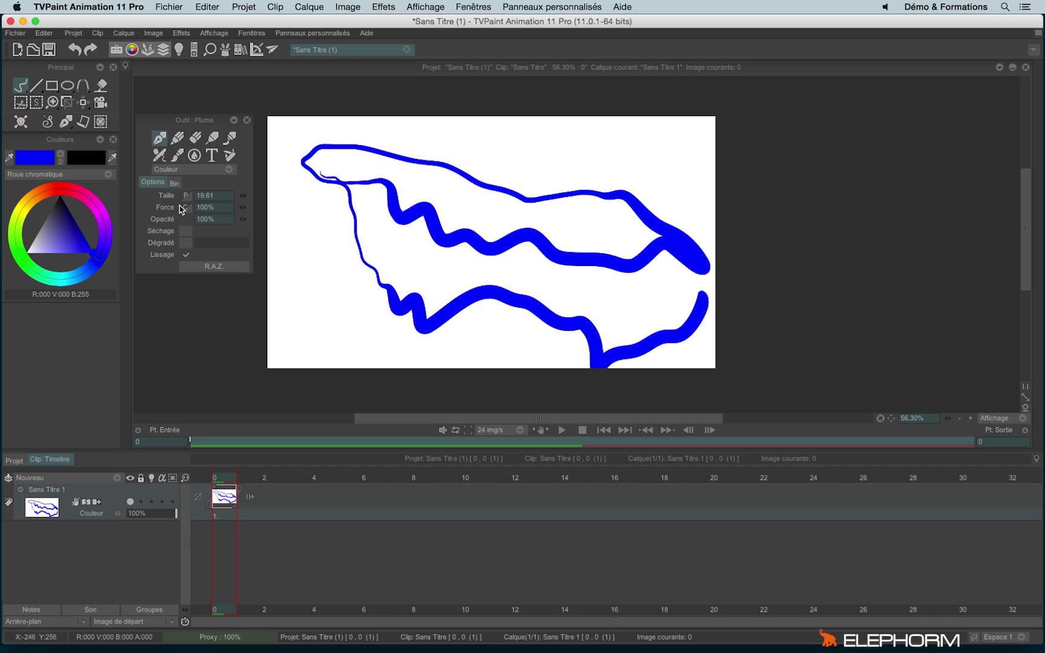
Clear the canvas, try another pressure-sensitive pen stroke and clear it as well.
key(BackSpace)
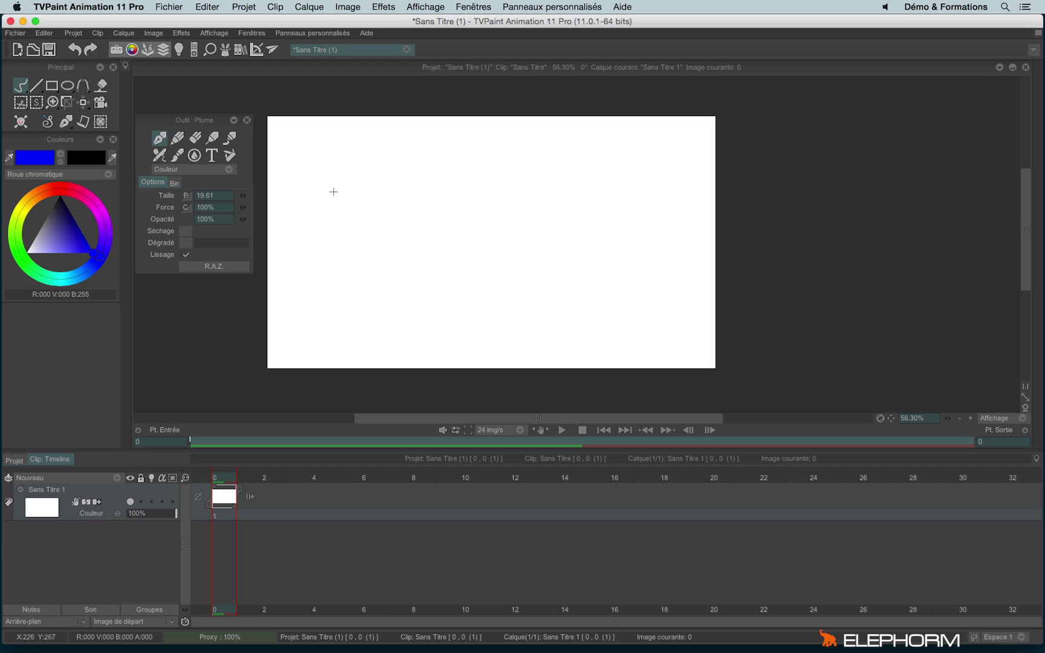
mouse_move(333, 191)
mouse_down()
mouse_move(402, 179)
mouse_move(452, 205)
mouse_up()
key(BackSpace)
Link the pen size to Vitesse and draw a wide zigzag stroke at varying speeds across the canvas.
click(186, 197)
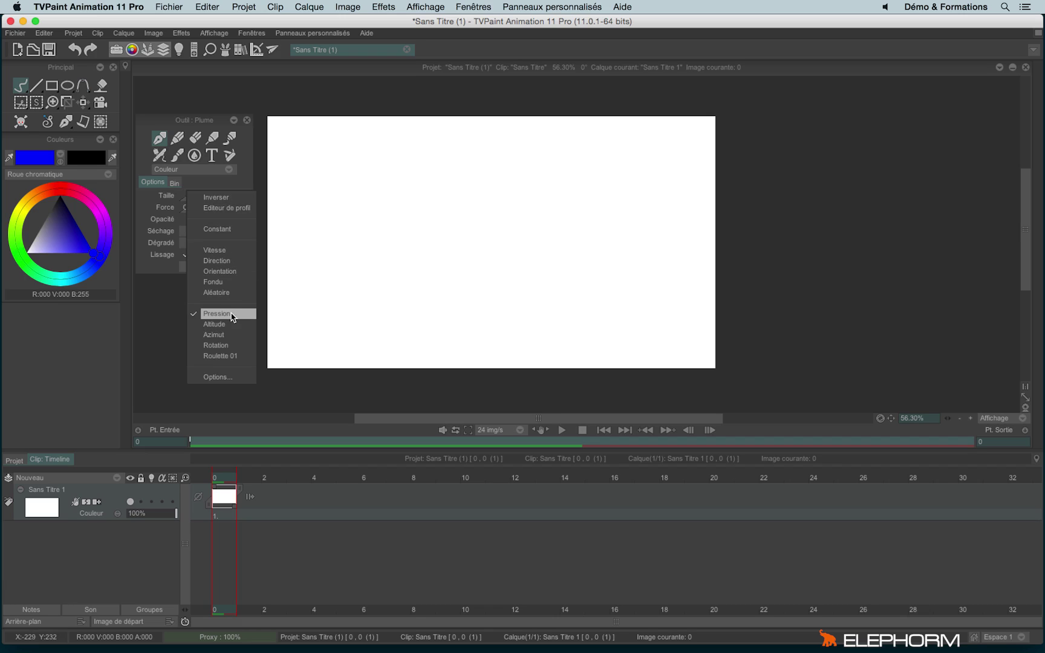
click(241, 250)
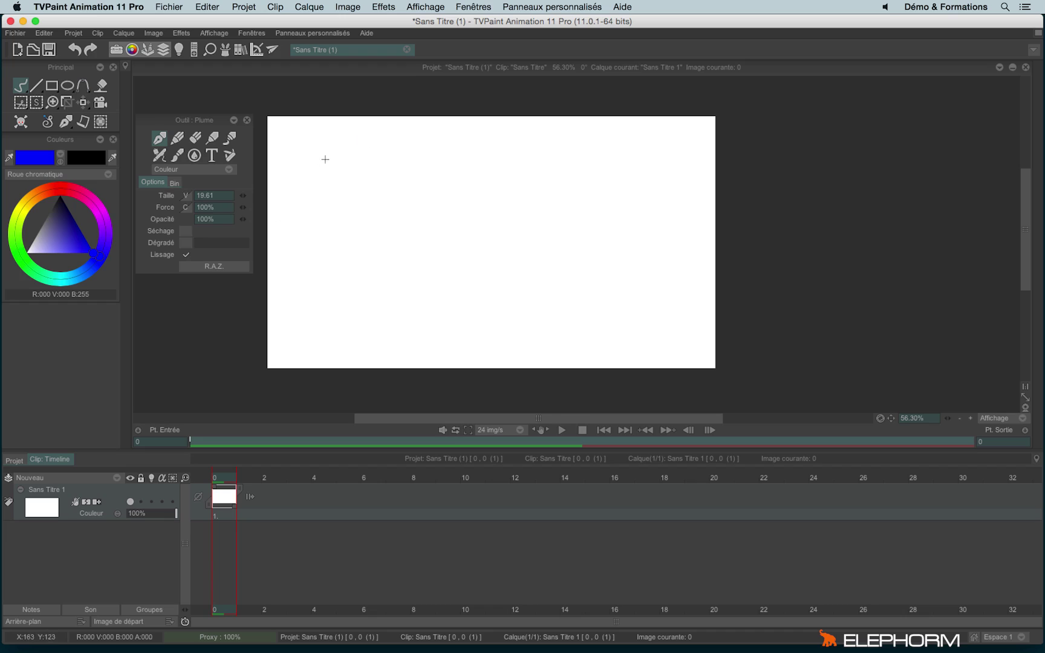
mouse_move(325, 159)
mouse_down()
mouse_move(405, 136)
mouse_move(326, 222)
mouse_move(395, 278)
mouse_move(712, 221)
mouse_move(648, 366)
mouse_move(834, 287)
mouse_up()
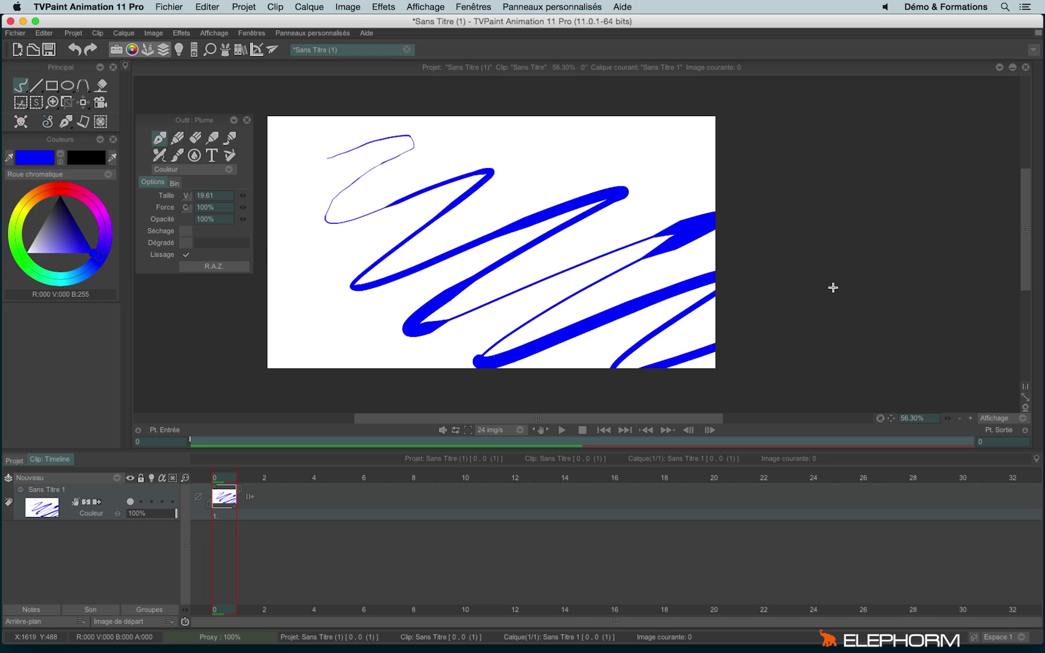
Clear the canvas and draw thin S-shaped curves with the speed-driven pen size.
key(BackSpace)
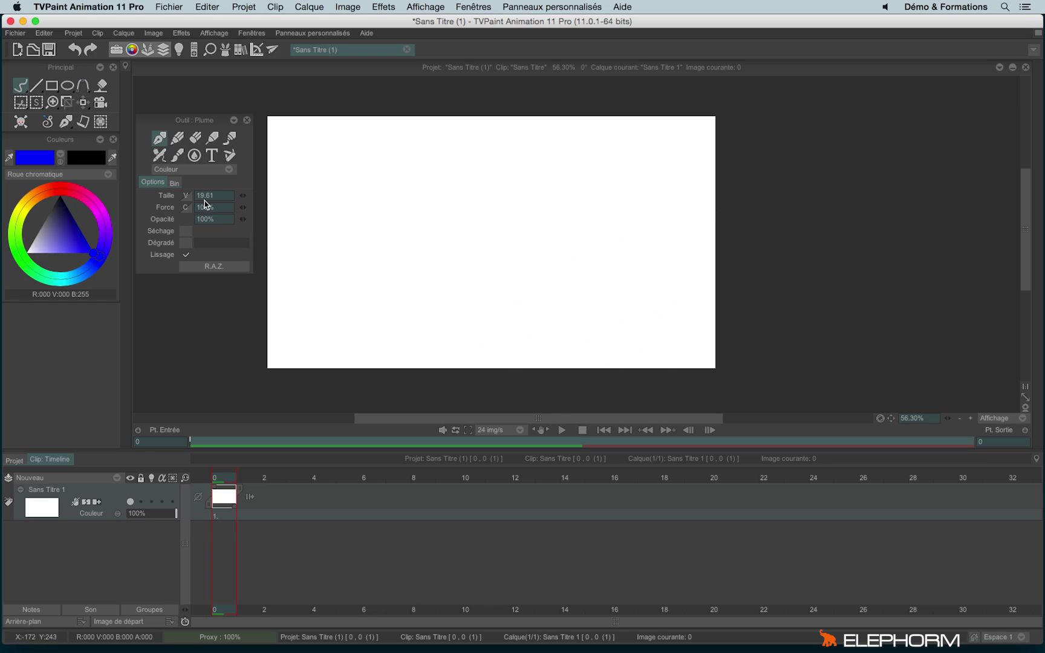
click(186, 196)
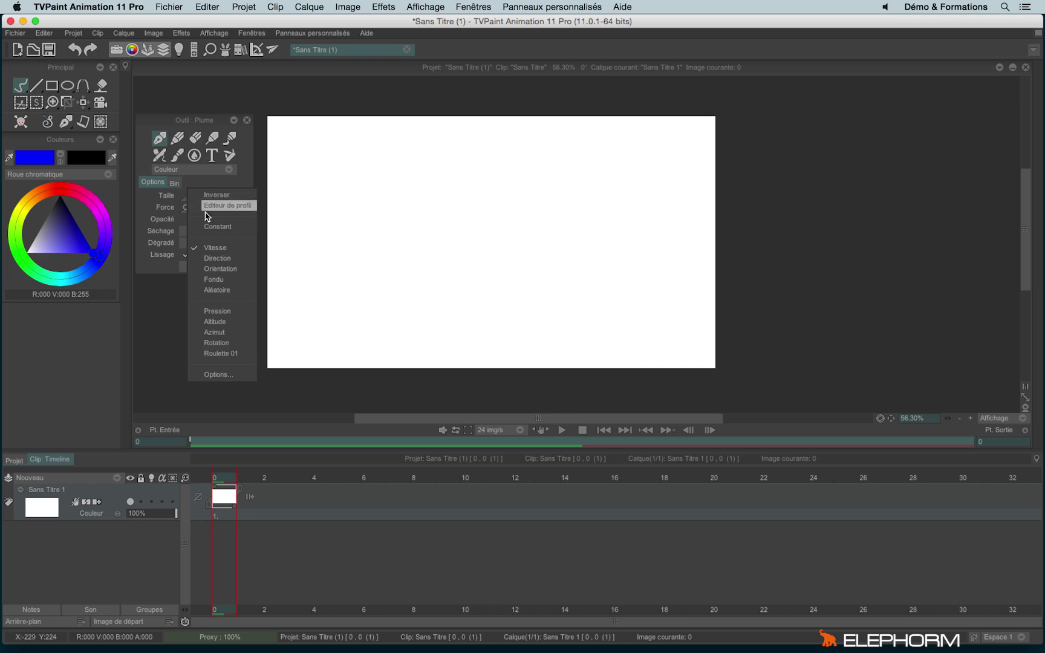
click(294, 255)
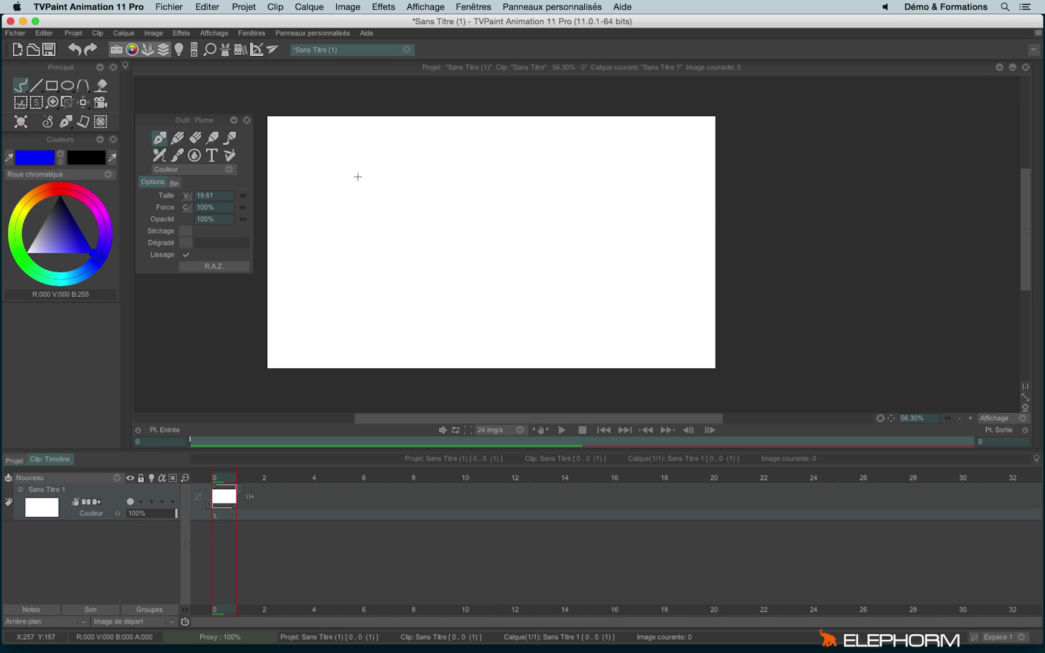
mouse_move(429, 172)
mouse_down()
mouse_move(481, 163)
mouse_move(539, 170)
mouse_move(522, 235)
mouse_move(413, 263)
mouse_move(419, 323)
mouse_move(484, 297)
mouse_move(627, 277)
mouse_up()
Link the pen size to Aléatoire, set it to 37.11 and draw a long winding stroke over the thin curves.
drag(244, 201, 262, 201)
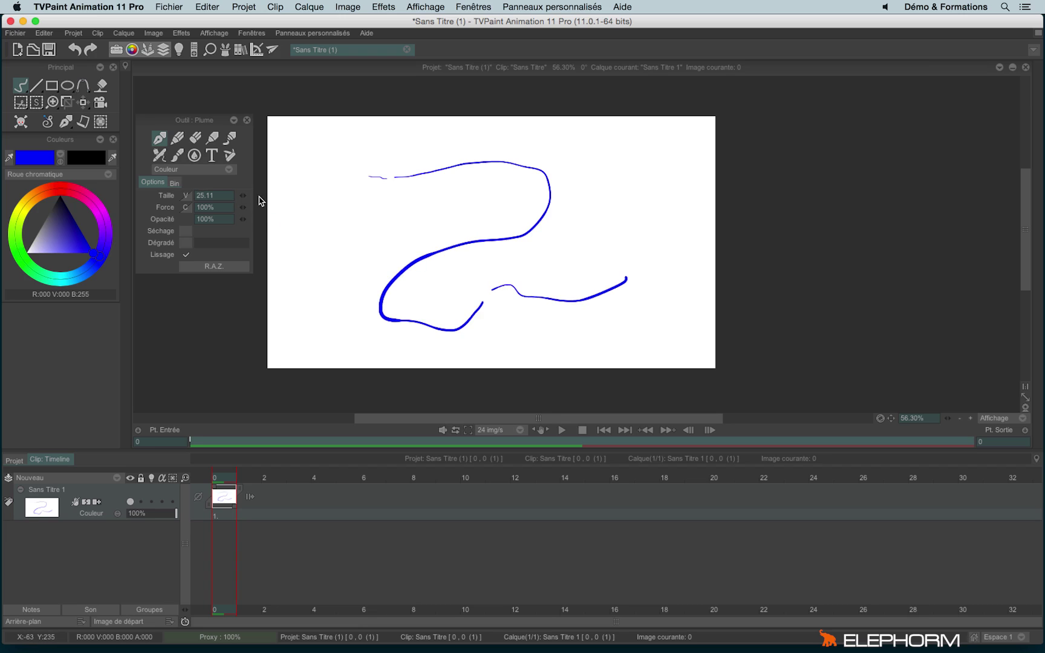
click(195, 198)
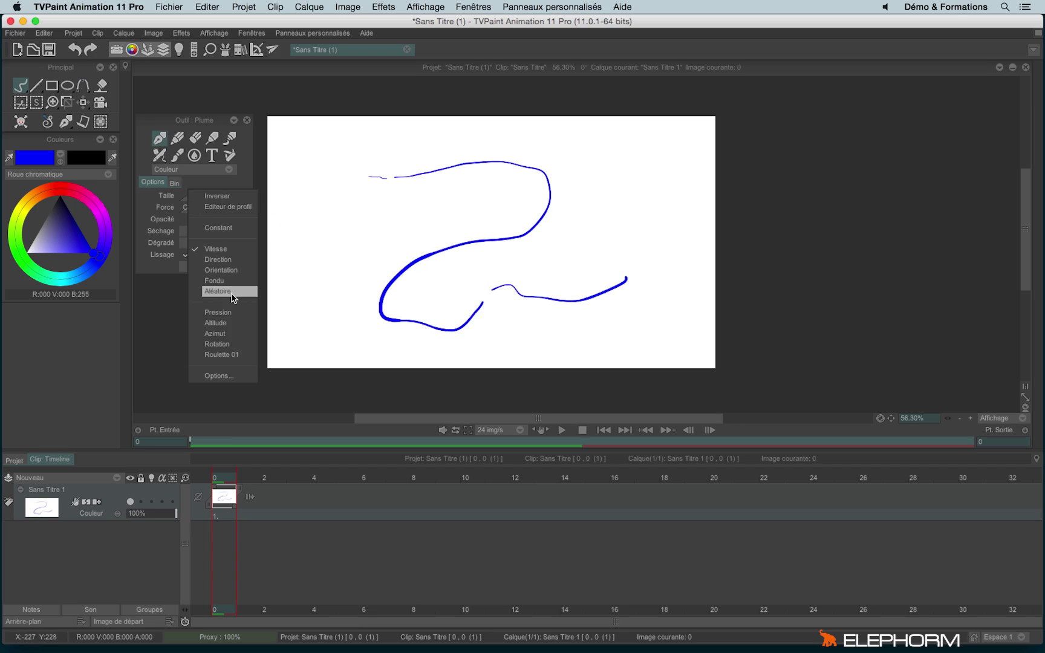
click(236, 294)
drag(241, 199, 271, 194)
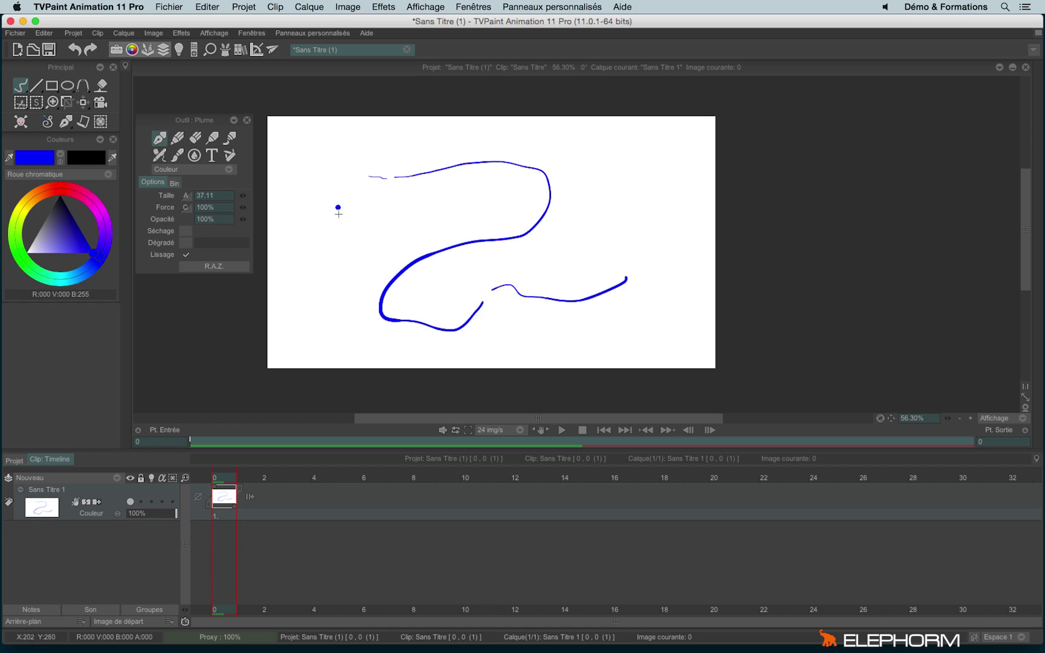
mouse_move(324, 220)
mouse_down()
mouse_move(464, 193)
mouse_move(567, 159)
mouse_move(671, 176)
mouse_move(596, 242)
mouse_move(341, 310)
mouse_move(544, 354)
mouse_move(677, 321)
mouse_up()
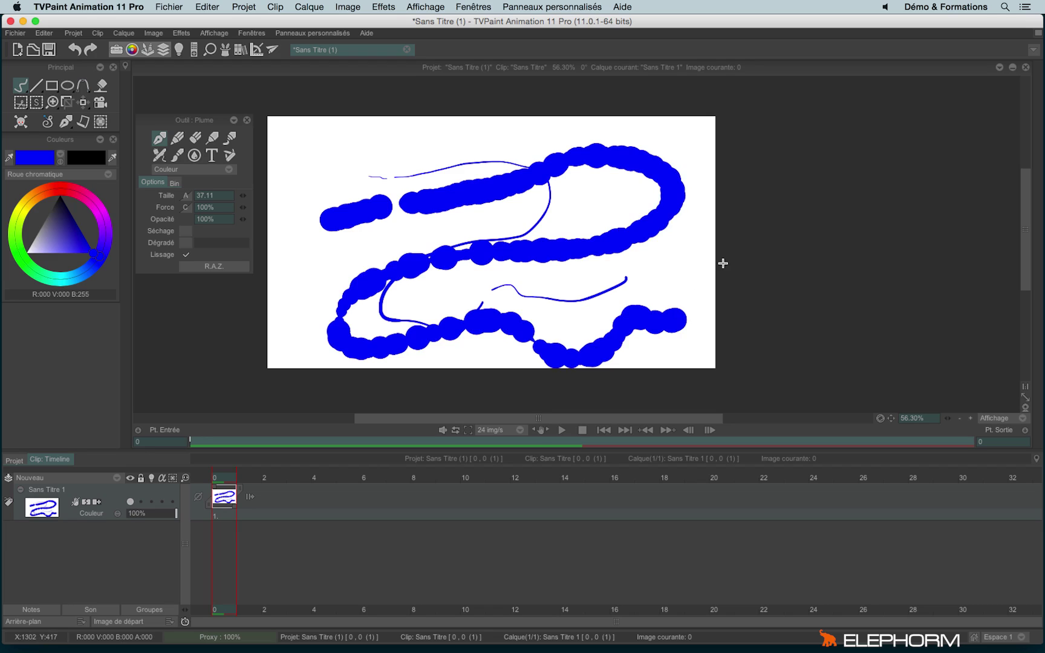
Clear the canvas, link the pen size to Direction and draw several curved strokes across it.
key(BackSpace)
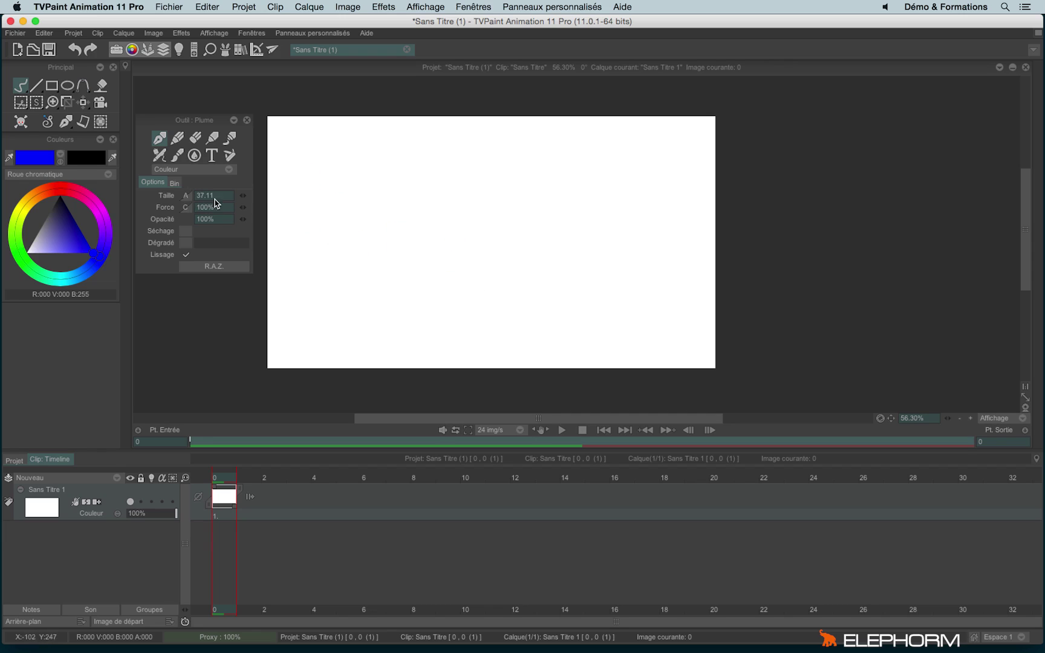
click(186, 196)
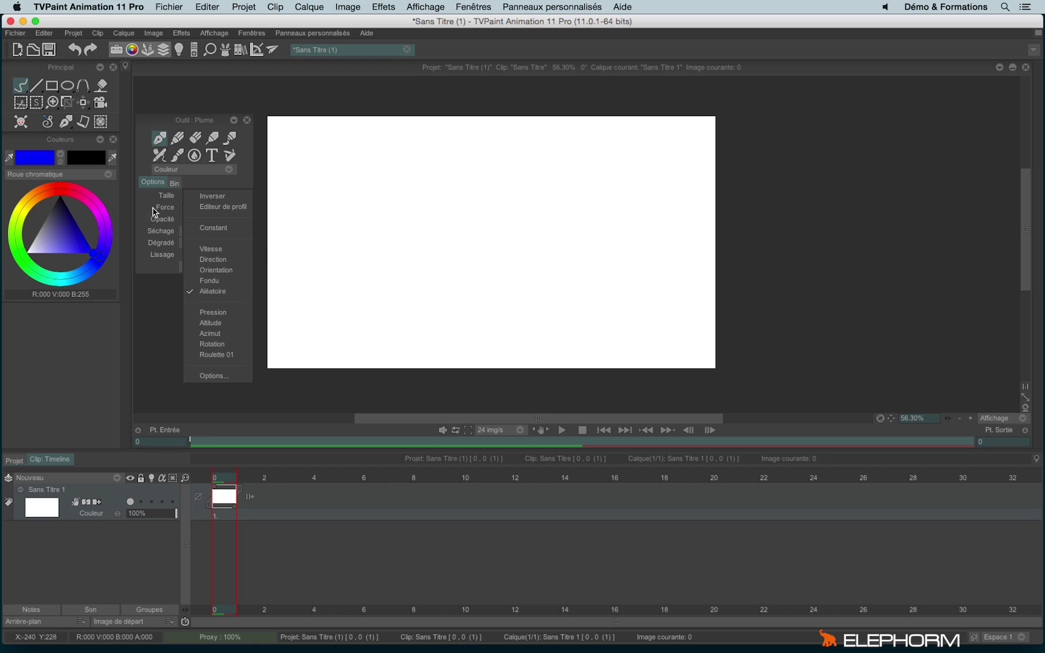
click(225, 249)
drag(360, 152, 404, 361)
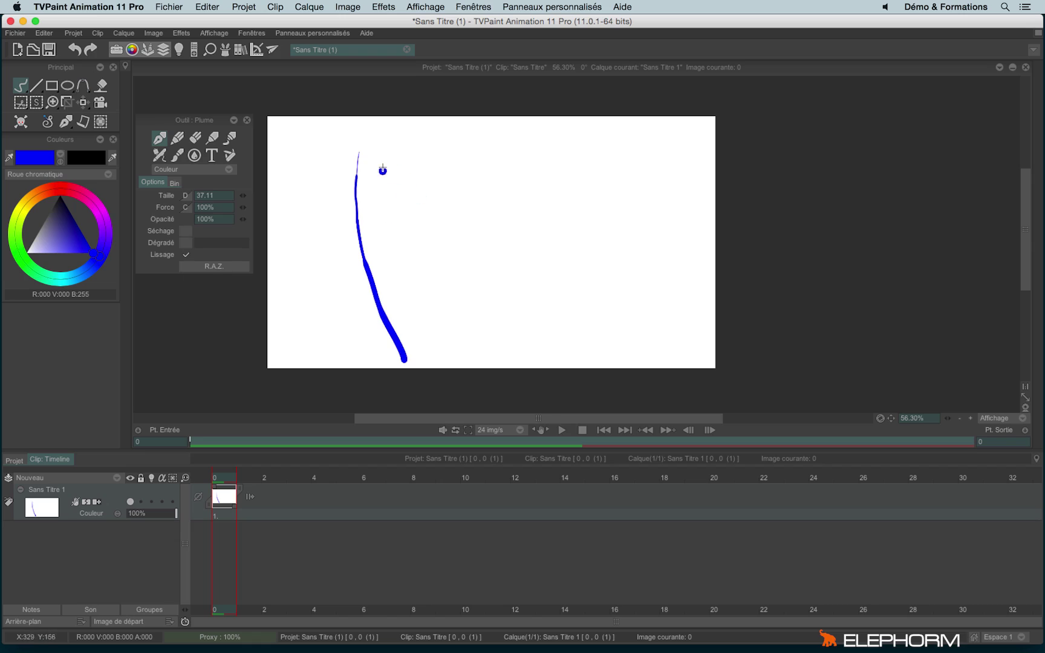
mouse_move(385, 147)
mouse_down()
mouse_move(398, 231)
mouse_move(440, 301)
mouse_move(485, 338)
mouse_move(446, 237)
mouse_move(479, 161)
mouse_move(548, 164)
mouse_move(572, 227)
mouse_move(504, 248)
mouse_move(525, 337)
mouse_move(676, 231)
mouse_move(633, 306)
mouse_move(679, 329)
mouse_move(619, 178)
mouse_move(561, 152)
mouse_move(536, 202)
mouse_up()
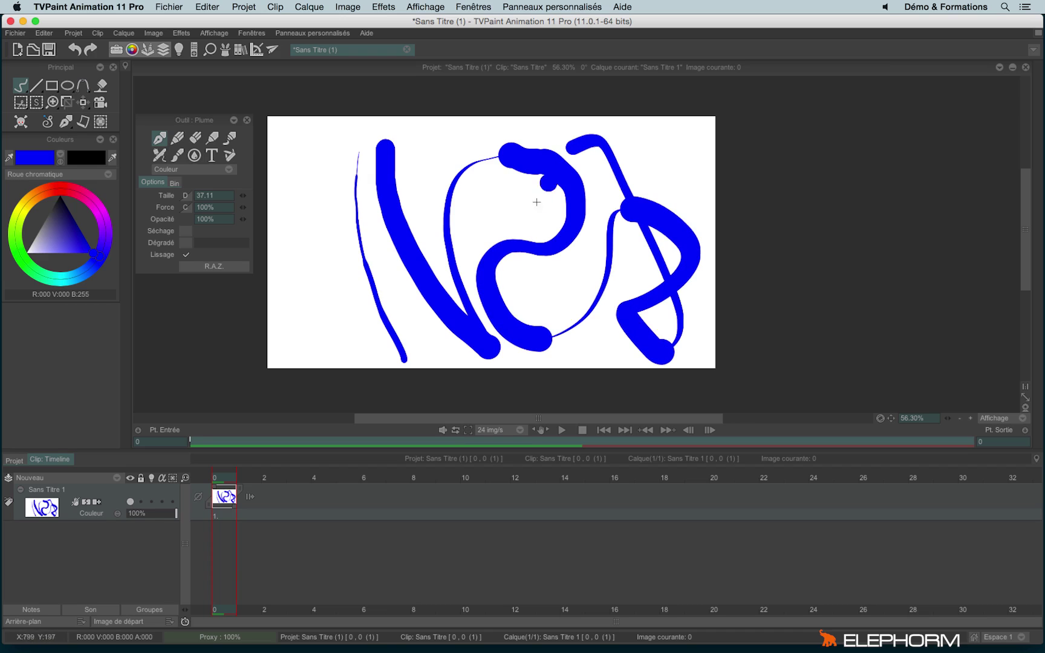
Clear the canvas with the Plume tool active and set its size control to Constant.
click(159, 156)
click(163, 139)
key(BackSpace)
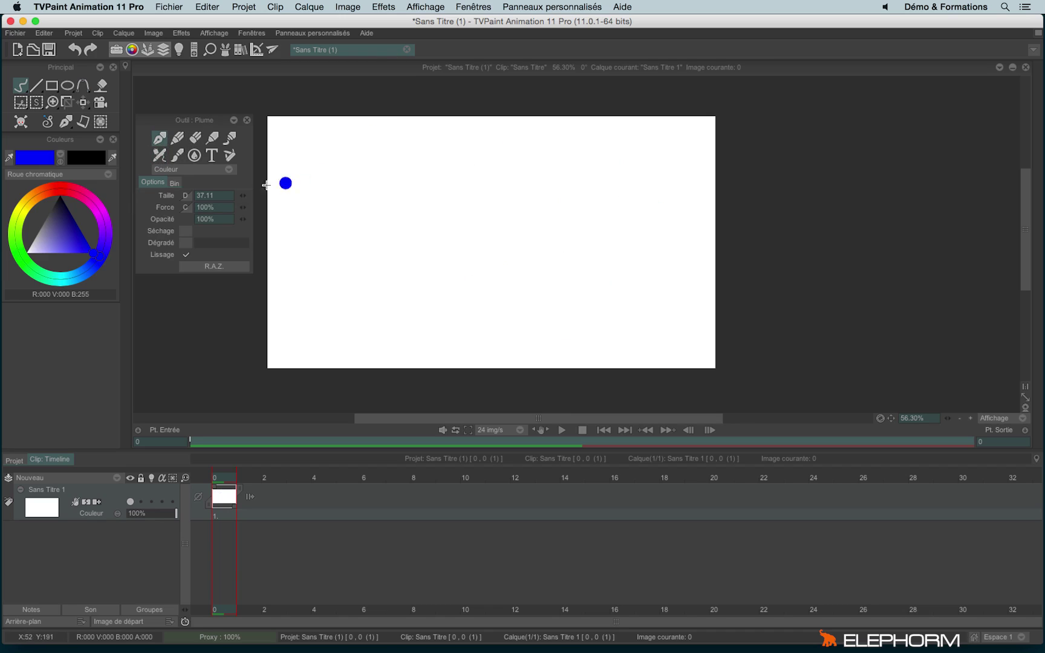
click(185, 195)
click(219, 227)
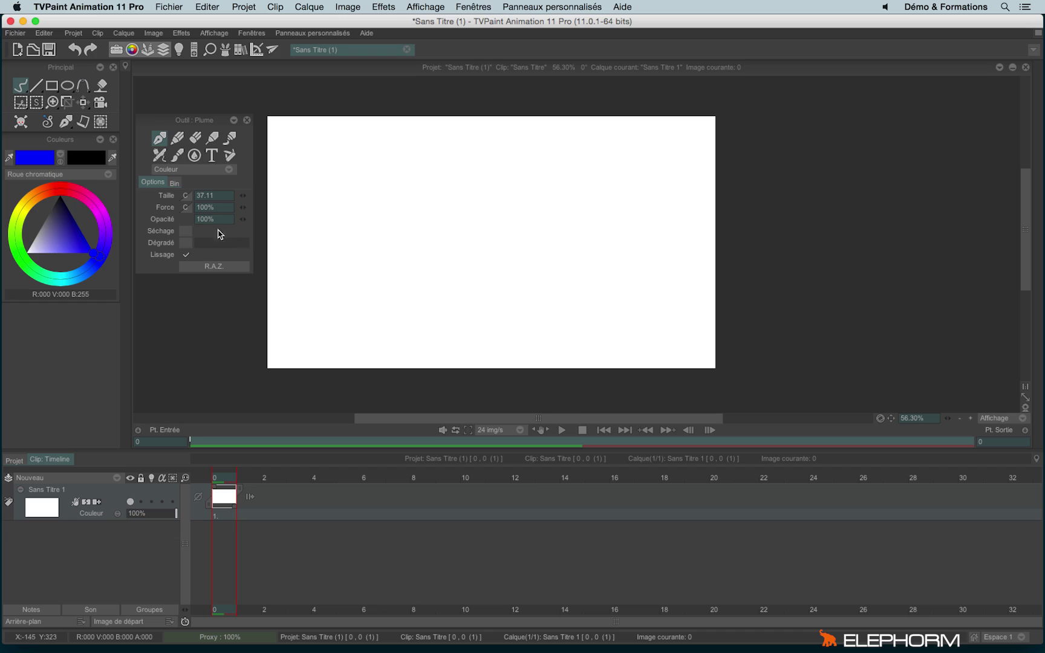
Link the pen force to Pression and draw dense zigzag strokes across the canvas.
click(185, 207)
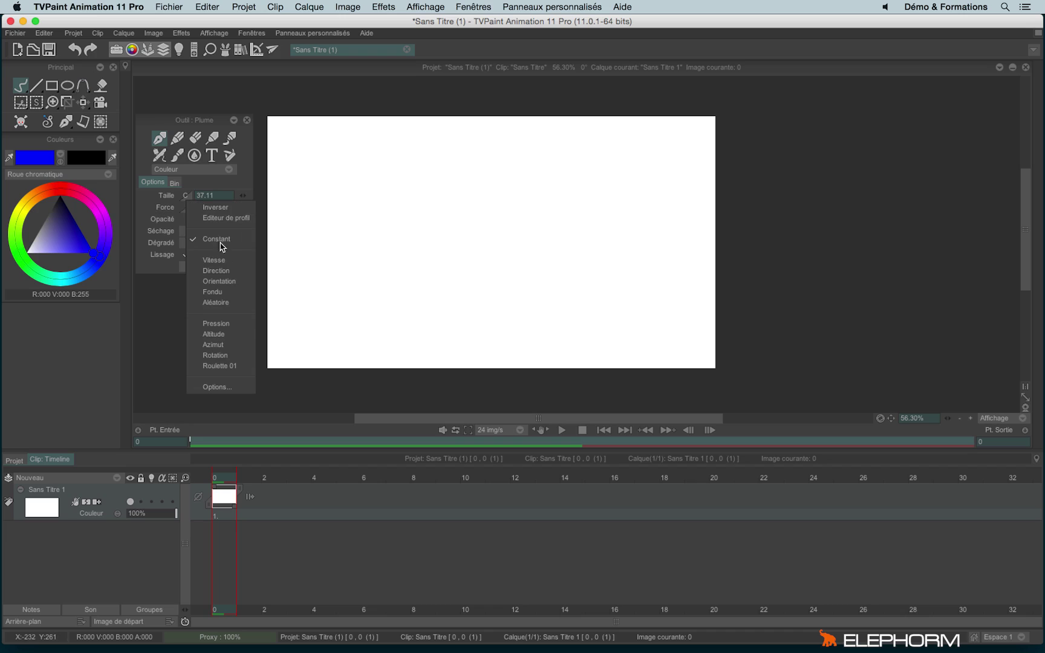
click(238, 332)
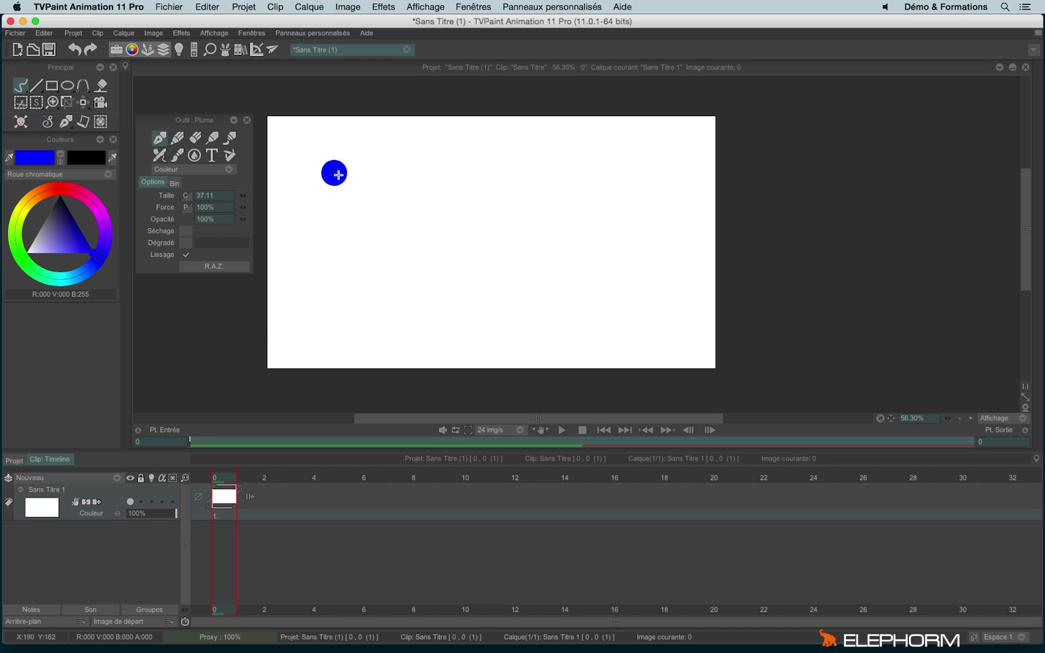
mouse_move(355, 141)
mouse_down()
mouse_move(298, 239)
mouse_move(373, 158)
mouse_move(427, 155)
mouse_move(478, 206)
mouse_move(494, 307)
mouse_move(585, 236)
mouse_move(599, 284)
mouse_up()
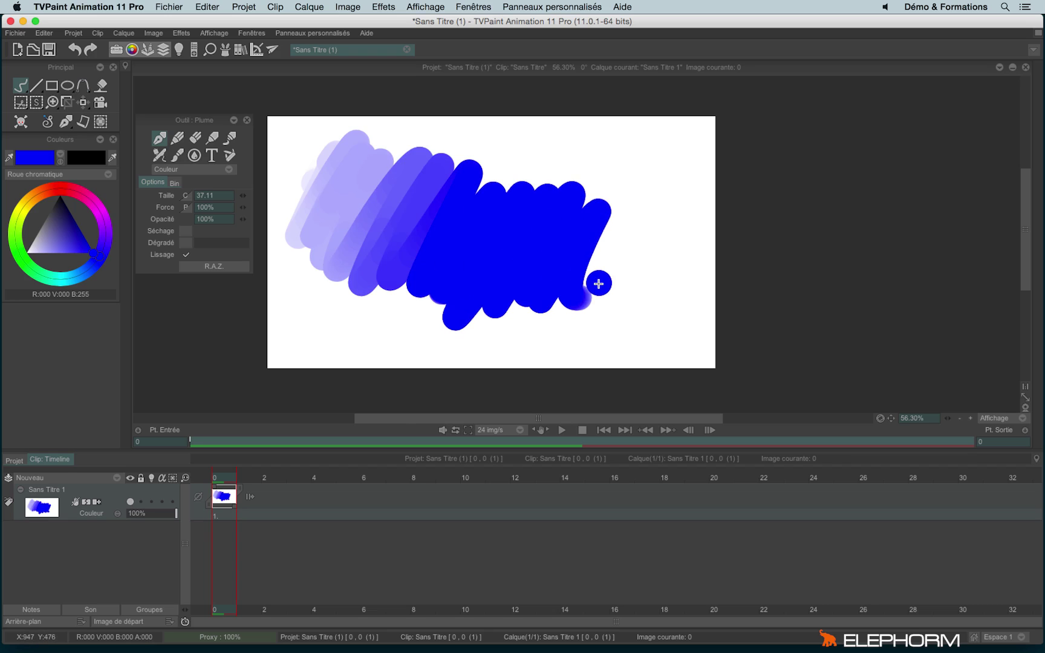
mouse_move(632, 166)
mouse_down()
mouse_move(627, 298)
mouse_move(621, 241)
mouse_move(585, 274)
mouse_move(546, 244)
mouse_up()
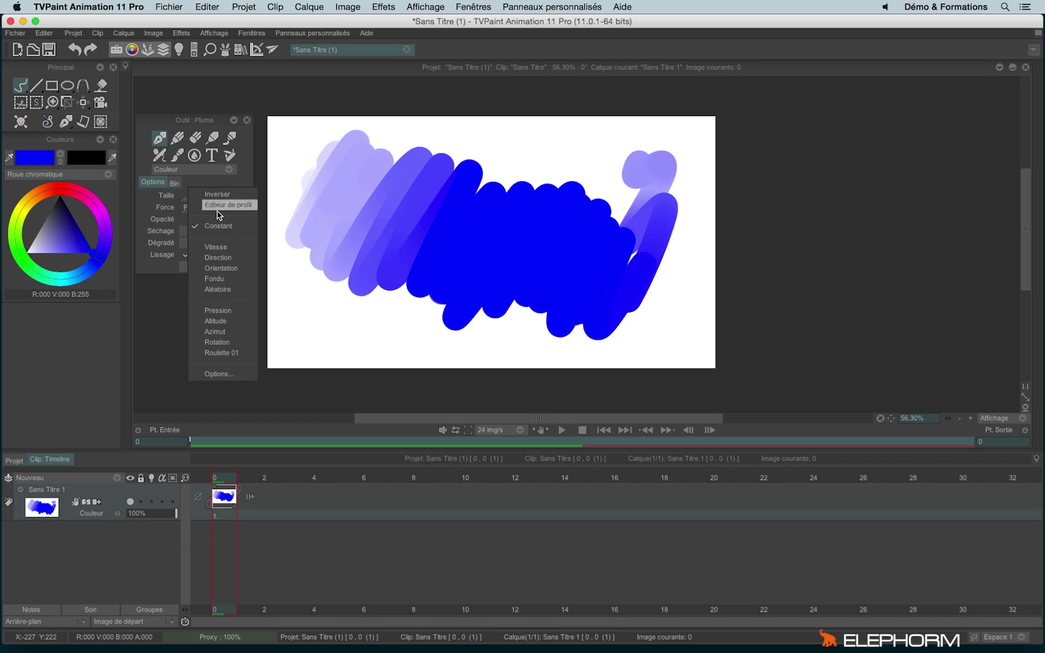
Link the pen size to Pression as well, clear the canvas and draw a test stroke across it.
click(186, 196)
click(224, 311)
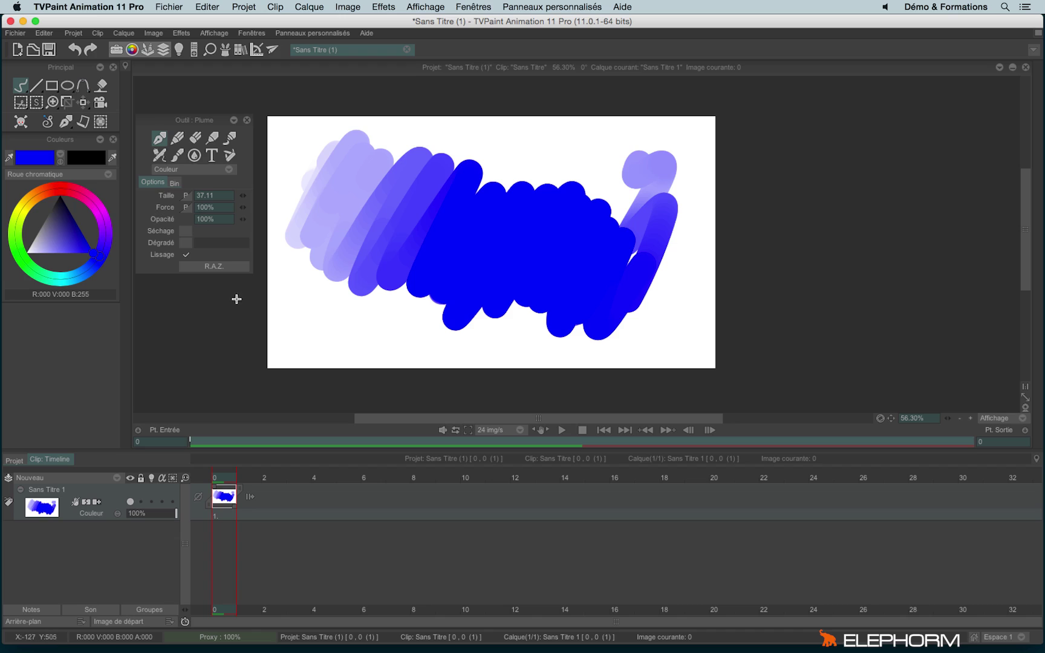
key(BackSpace)
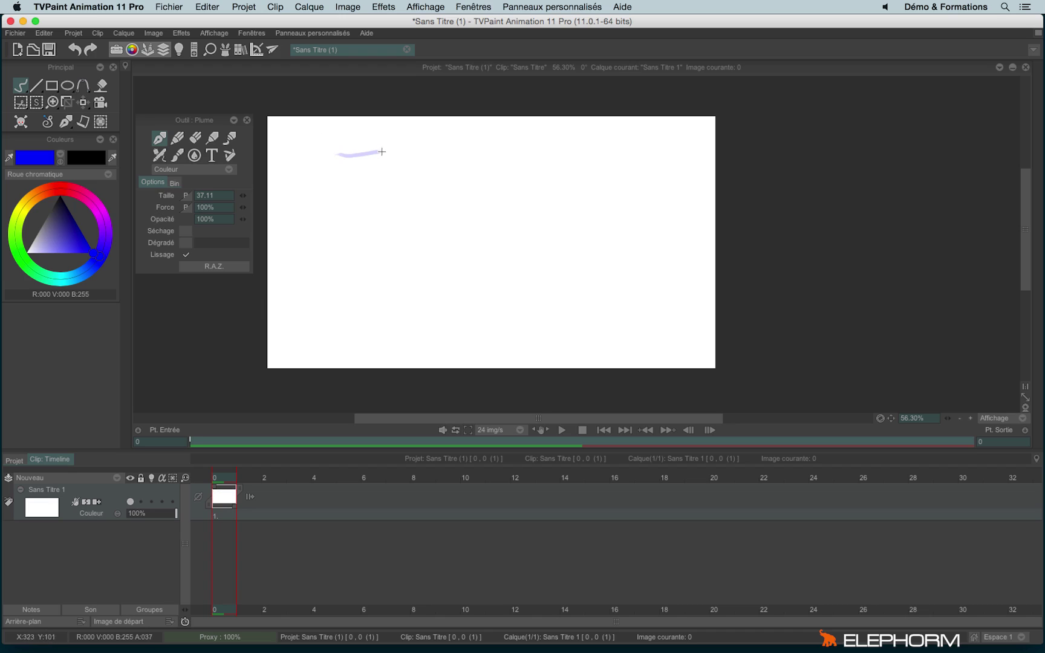
mouse_move(522, 152)
mouse_down()
mouse_move(576, 152)
mouse_move(638, 194)
mouse_move(550, 245)
mouse_move(357, 242)
mouse_move(332, 346)
mouse_move(466, 304)
mouse_move(523, 324)
mouse_move(618, 306)
mouse_move(670, 275)
mouse_move(658, 356)
mouse_move(669, 228)
mouse_move(482, 165)
mouse_move(323, 194)
mouse_move(387, 199)
mouse_move(484, 308)
mouse_move(608, 296)
mouse_up()
Clear the canvas, activate the Crayon tool with the Dur grain and draw blue diagonal hatching.
key(BackSpace)
click(178, 140)
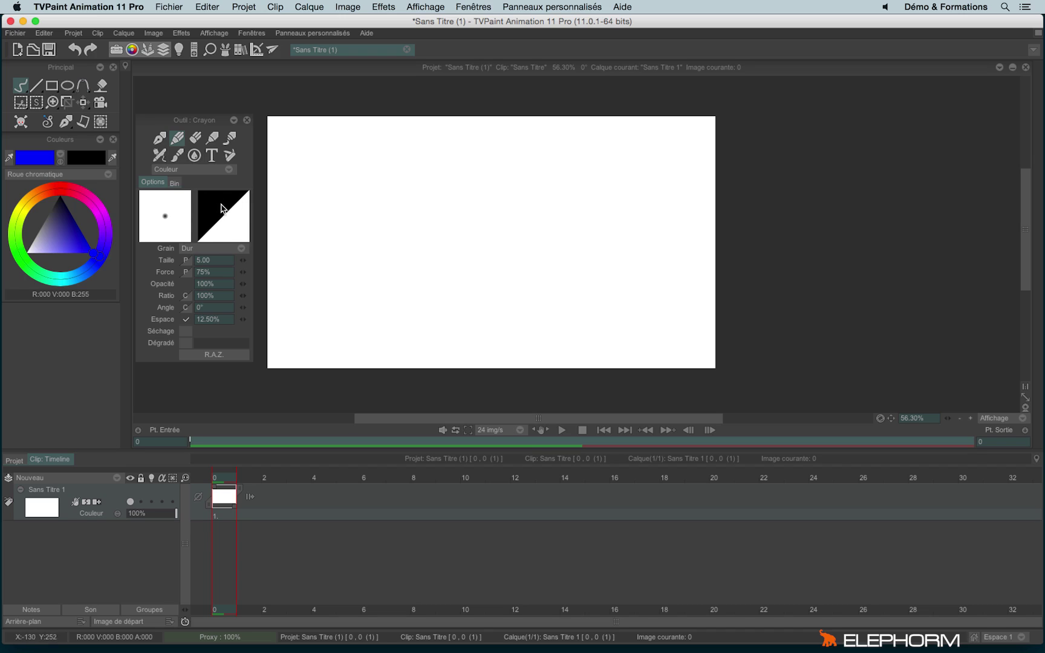
click(188, 253)
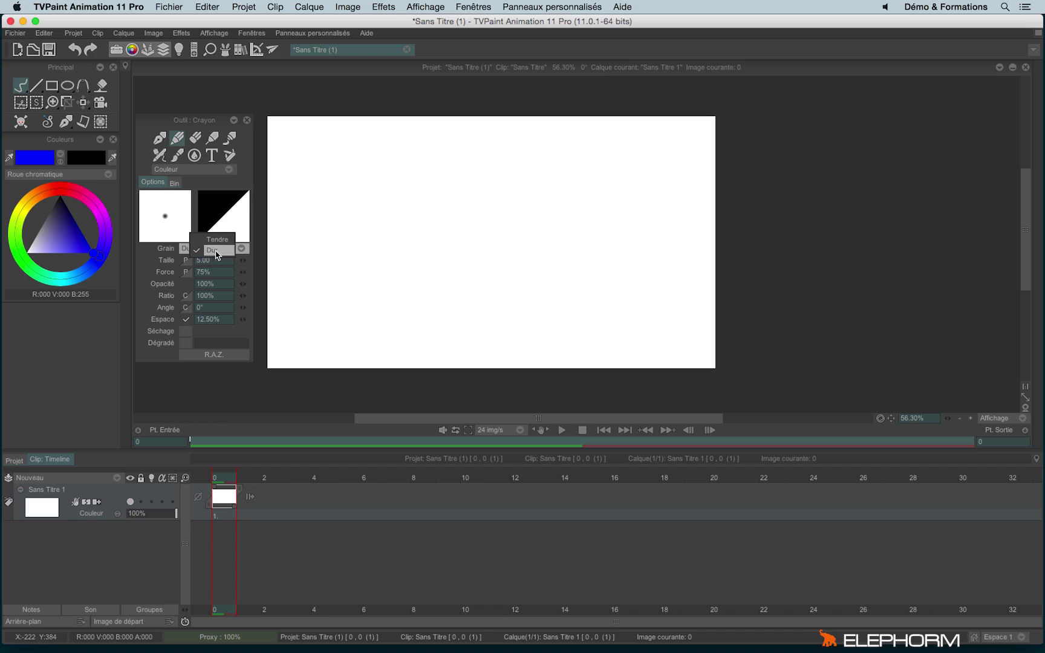
click(219, 254)
mouse_move(354, 186)
mouse_down()
mouse_move(319, 289)
mouse_move(323, 308)
mouse_up()
drag(376, 209, 337, 307)
Set the Crayon grain to Tendre and draw a zigzag beside the hatching to compare the textures up close.
click(219, 254)
click(248, 242)
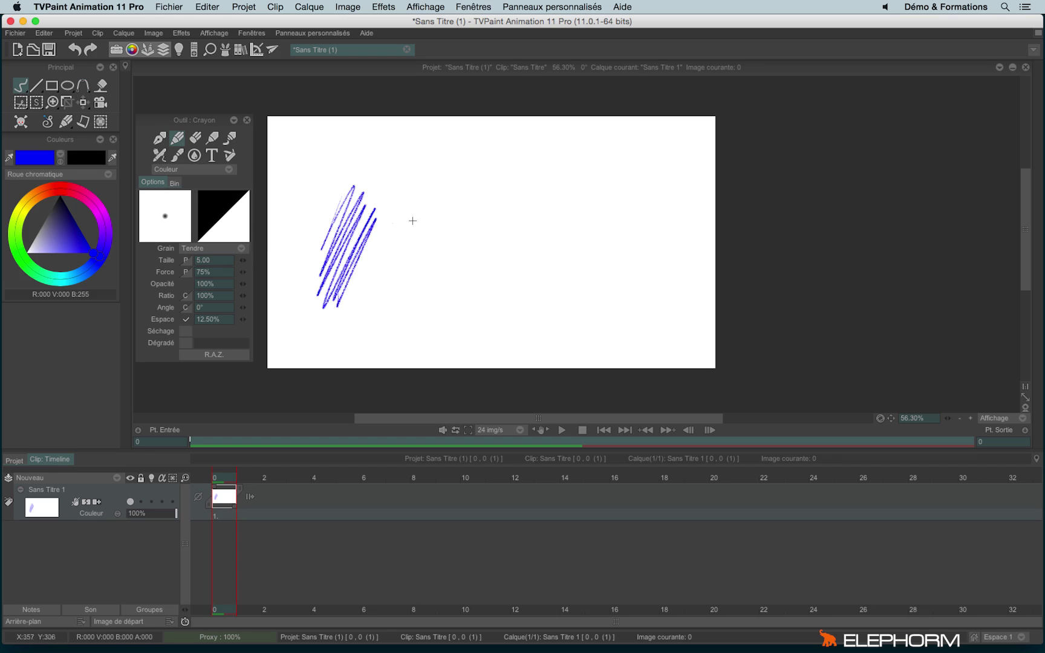
mouse_move(399, 224)
mouse_down()
mouse_move(370, 306)
mouse_move(414, 247)
mouse_move(423, 316)
mouse_up()
scroll(518, 140, up, 5)
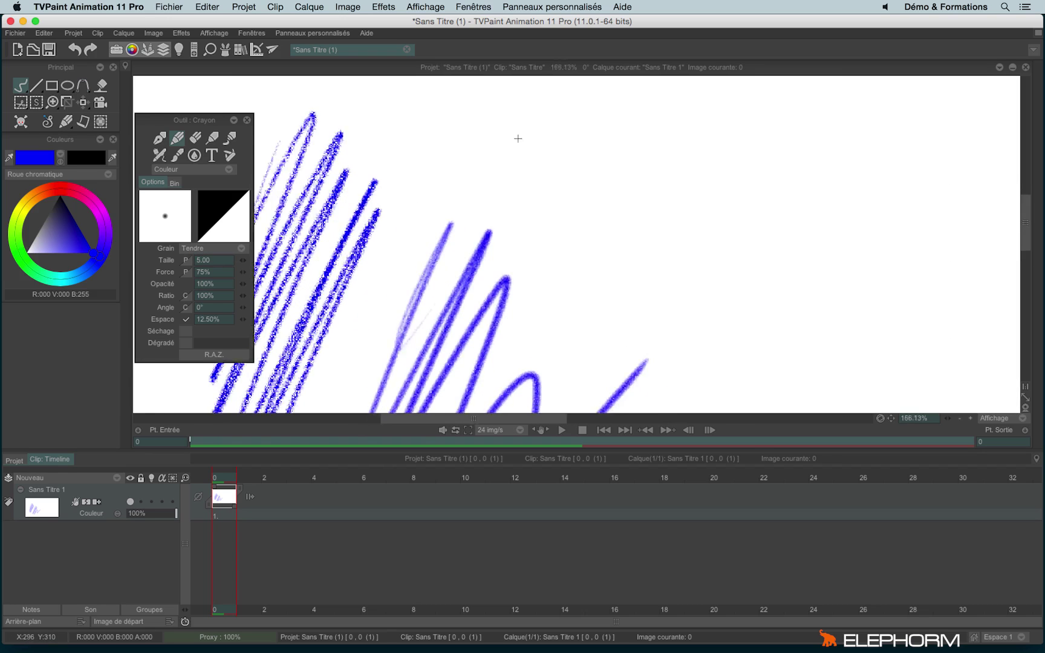
scroll(470, 196, down, 4)
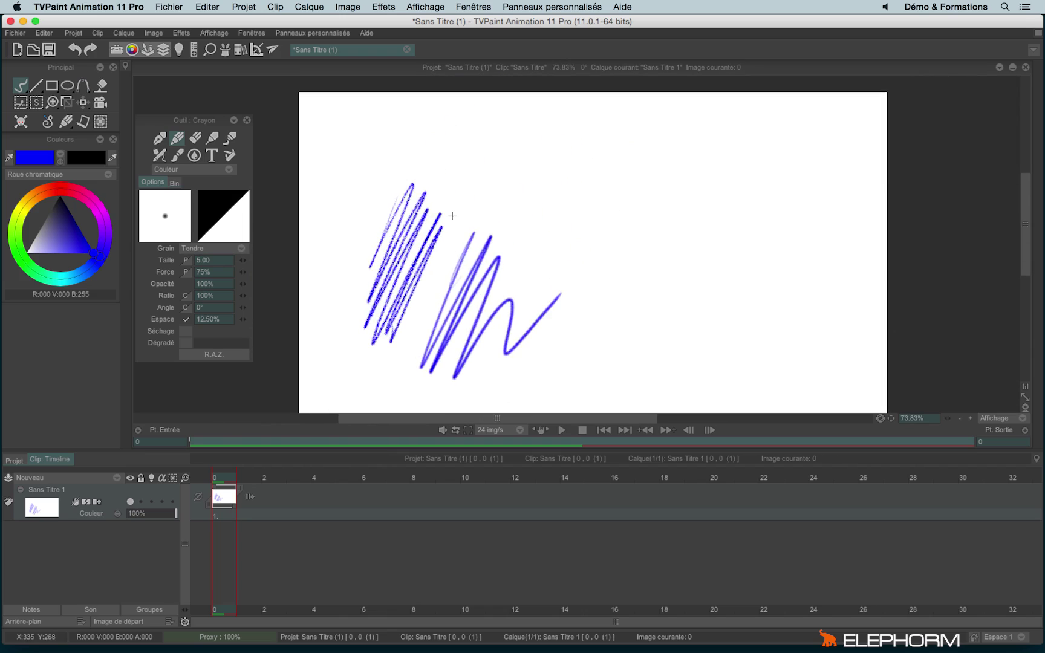
Clear the canvas, activate the Huile tool and draw a thick zigzag with the Moyen grain.
key(BackSpace)
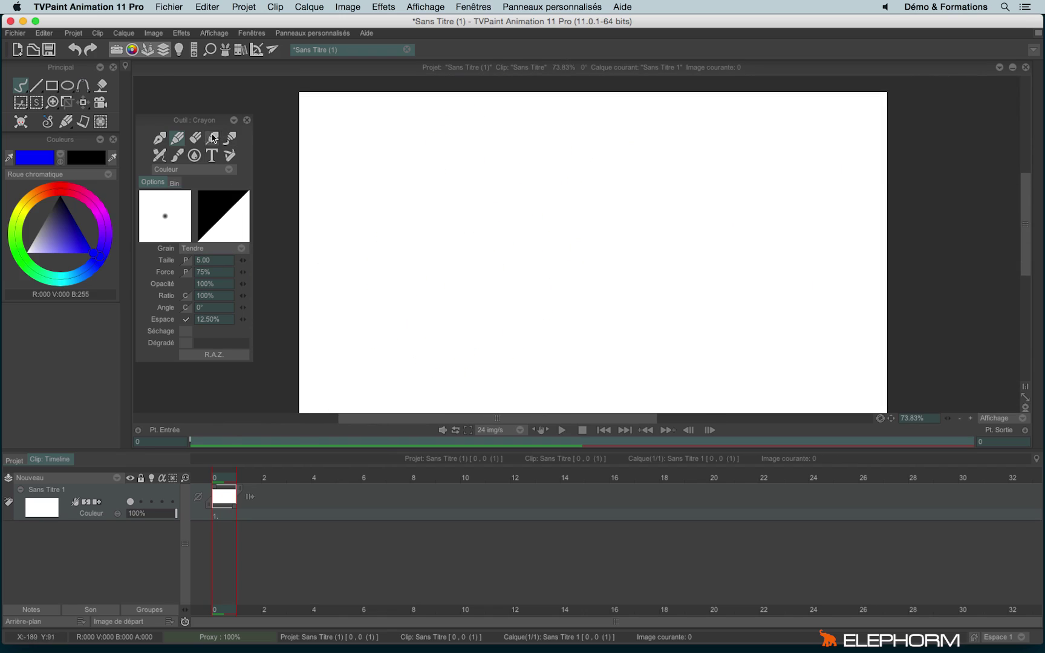
click(232, 141)
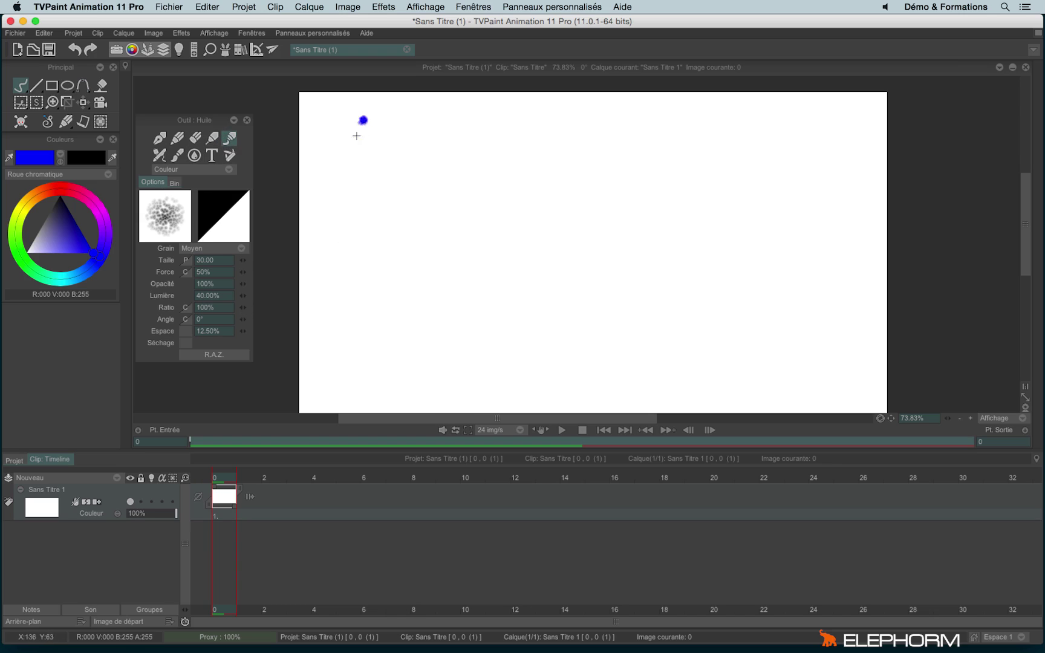
mouse_move(357, 136)
mouse_down()
mouse_move(348, 248)
mouse_move(441, 312)
mouse_up()
Set the Huile grain to Soie and draw a wavy diagonal stroke beside the first zigzag.
click(213, 249)
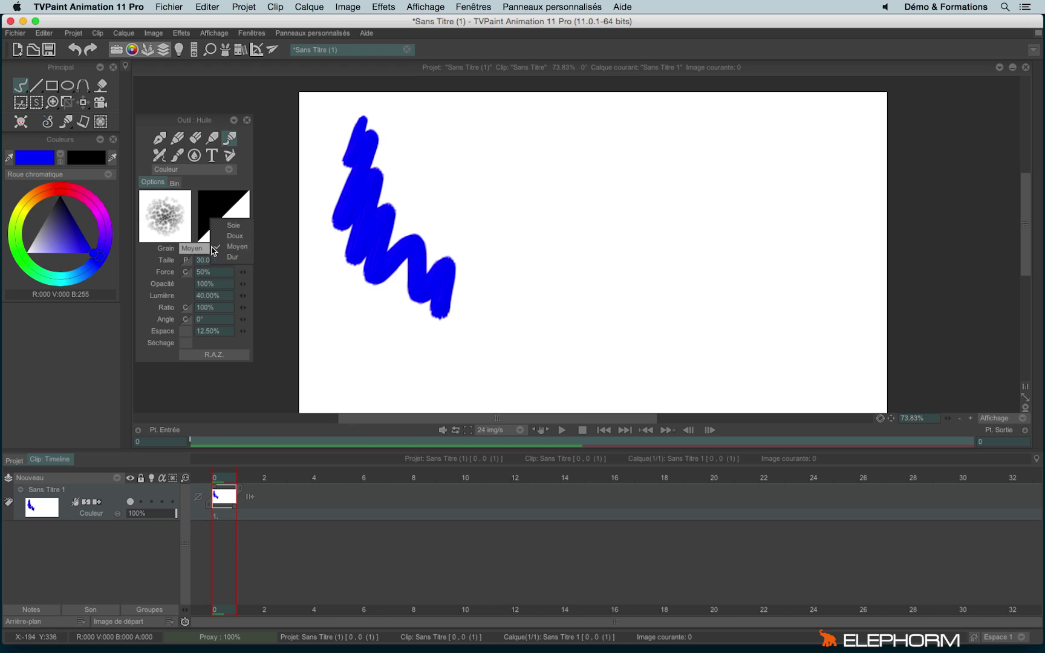
click(233, 225)
drag(418, 115, 410, 148)
scroll(445, 144, up, 4)
key(super+z)
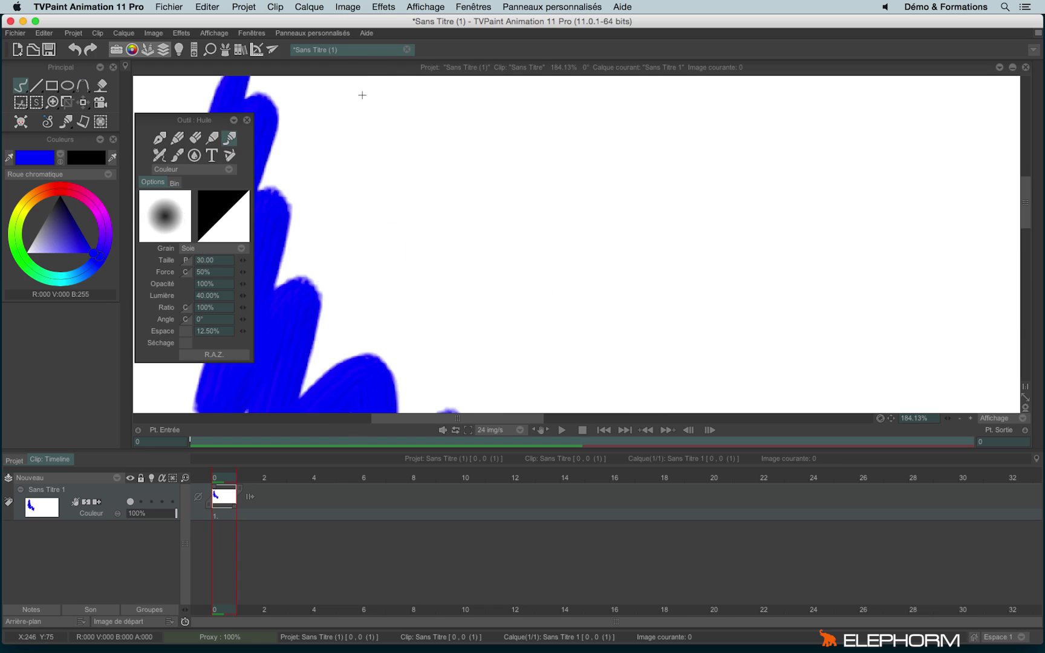
mouse_move(362, 95)
mouse_down()
mouse_move(445, 221)
mouse_move(533, 290)
mouse_move(547, 336)
mouse_up()
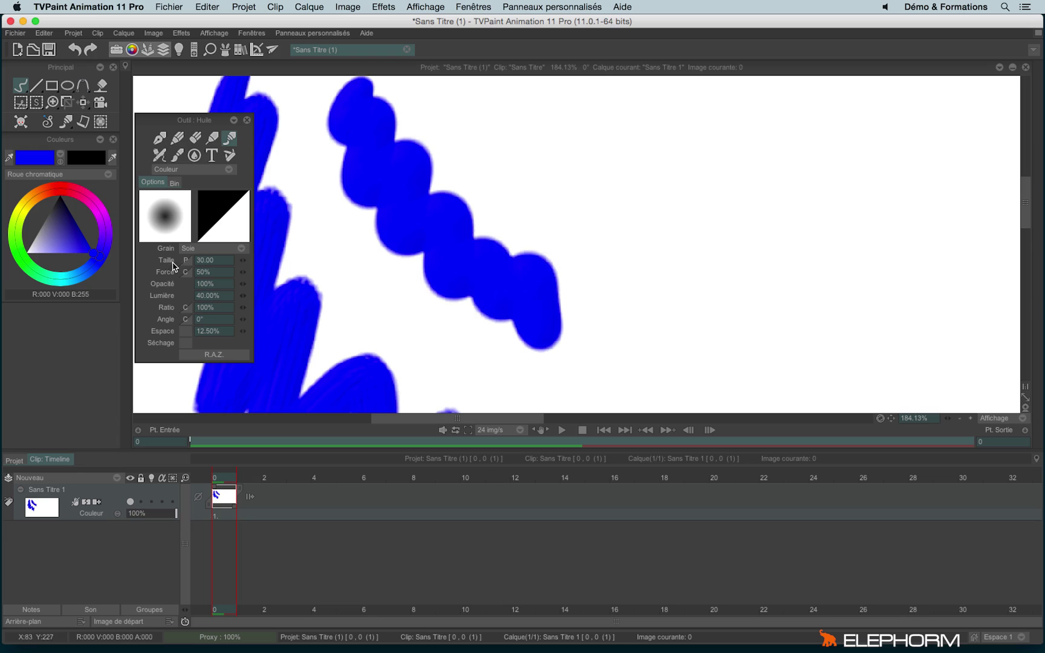
Set the Huile grain to Doux and draw another wavy diagonal stroke next to the Soie one.
click(191, 249)
click(209, 258)
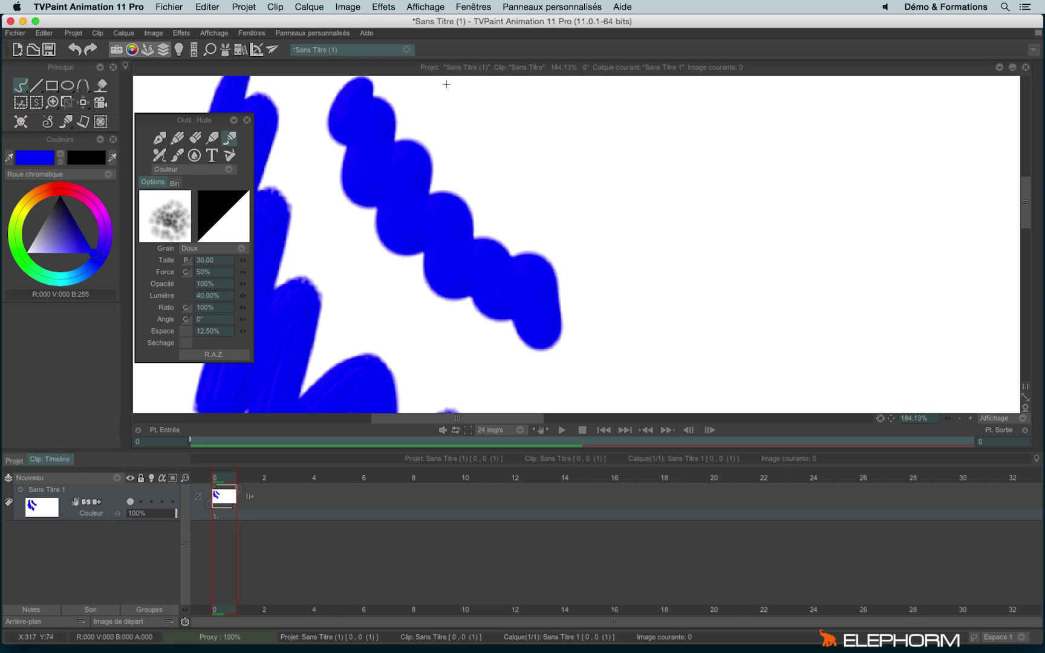
mouse_move(446, 84)
mouse_down()
mouse_move(590, 227)
mouse_move(629, 251)
mouse_up()
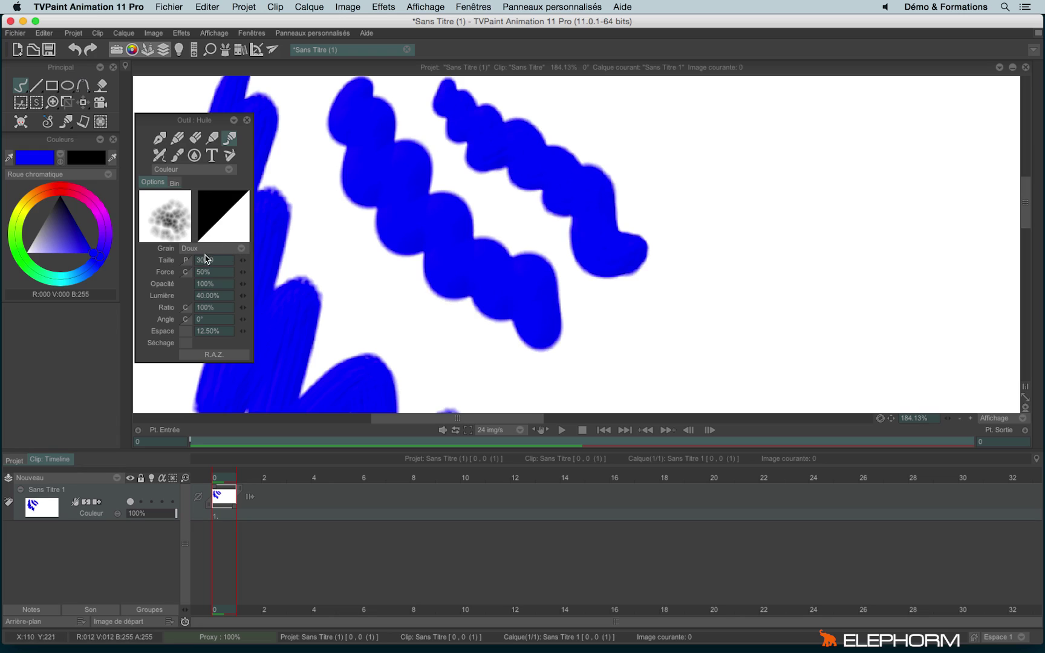
Set the Huile grain to Dur and draw two wavy strokes in the empty canvas areas.
click(205, 251)
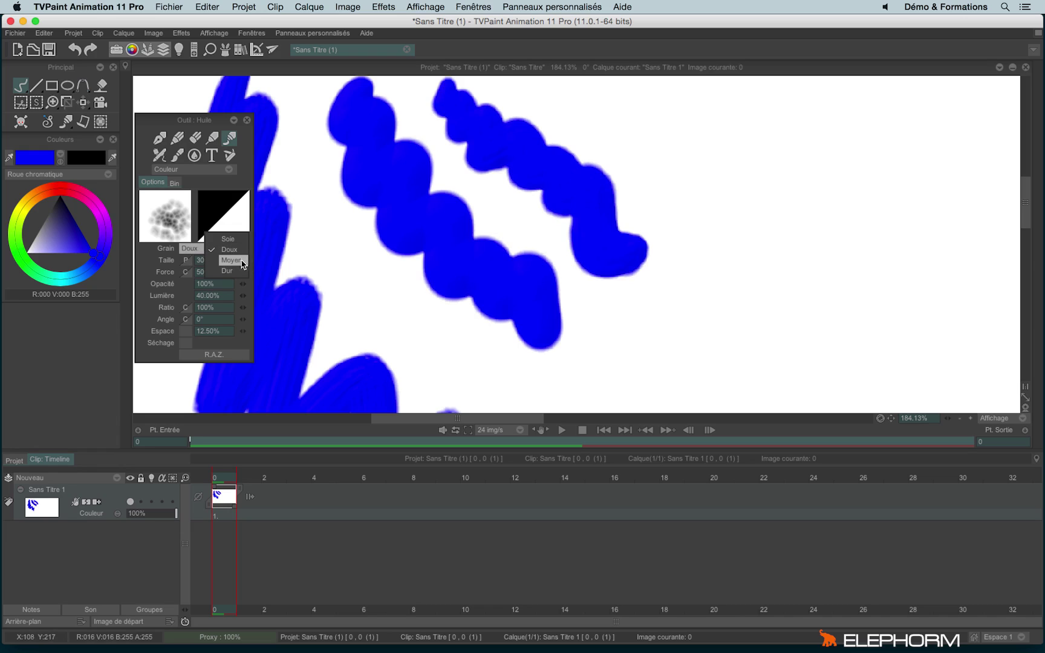
click(240, 274)
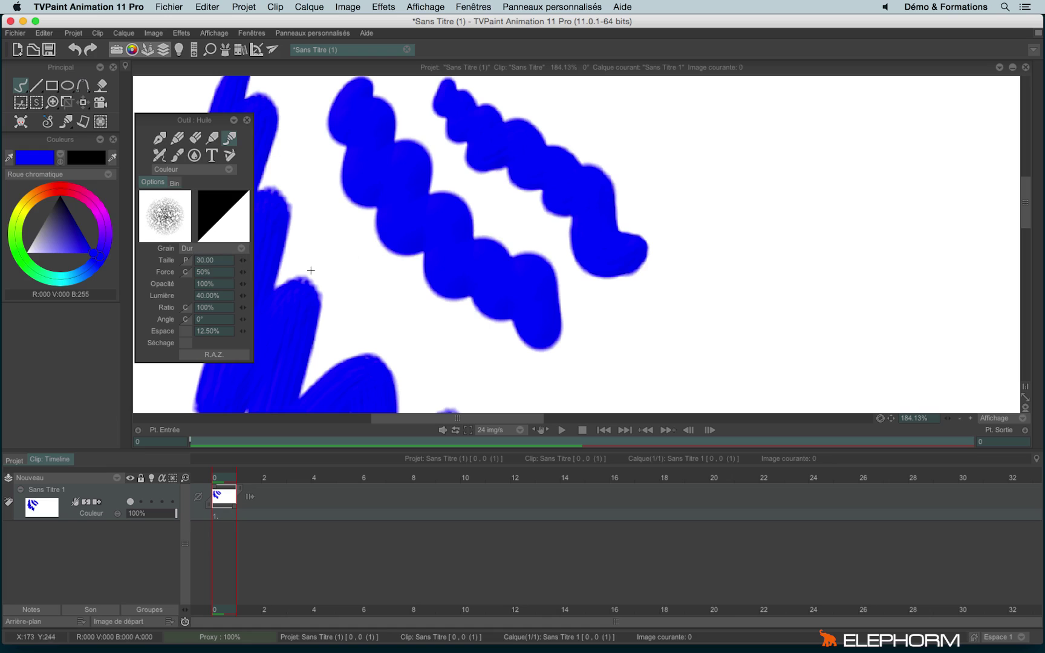
mouse_move(729, 148)
mouse_down()
mouse_move(690, 193)
mouse_move(708, 415)
mouse_up()
mouse_move(803, 221)
mouse_down()
mouse_move(822, 100)
mouse_move(841, 54)
mouse_up()
mouse_move(766, 199)
mouse_down()
mouse_move(901, 139)
mouse_move(760, 240)
mouse_move(877, 320)
mouse_up()
drag(877, 321, 553, 285)
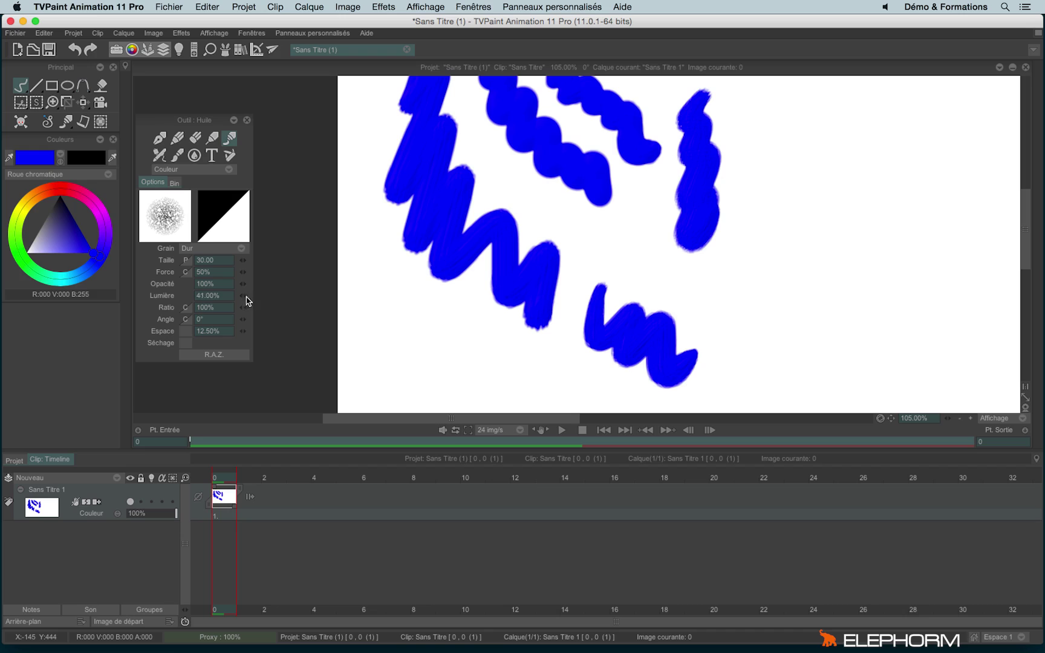
Set the Huile Lumière to 241% and draw two wavy vertical strokes with the Dur grain.
mouse_move(824, 115)
mouse_down()
mouse_move(801, 169)
mouse_move(811, 305)
mouse_move(874, 362)
mouse_up()
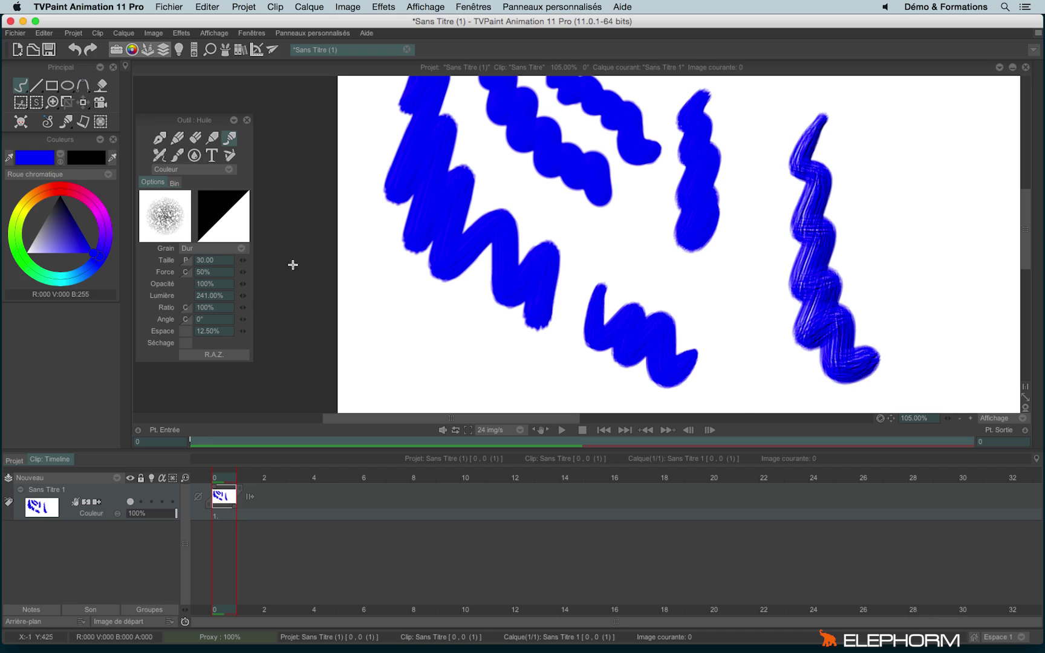
drag(893, 128, 902, 327)
Draw one wavy stroke with the Soie grain and another with the Doux grain at the raised Lumière.
click(225, 249)
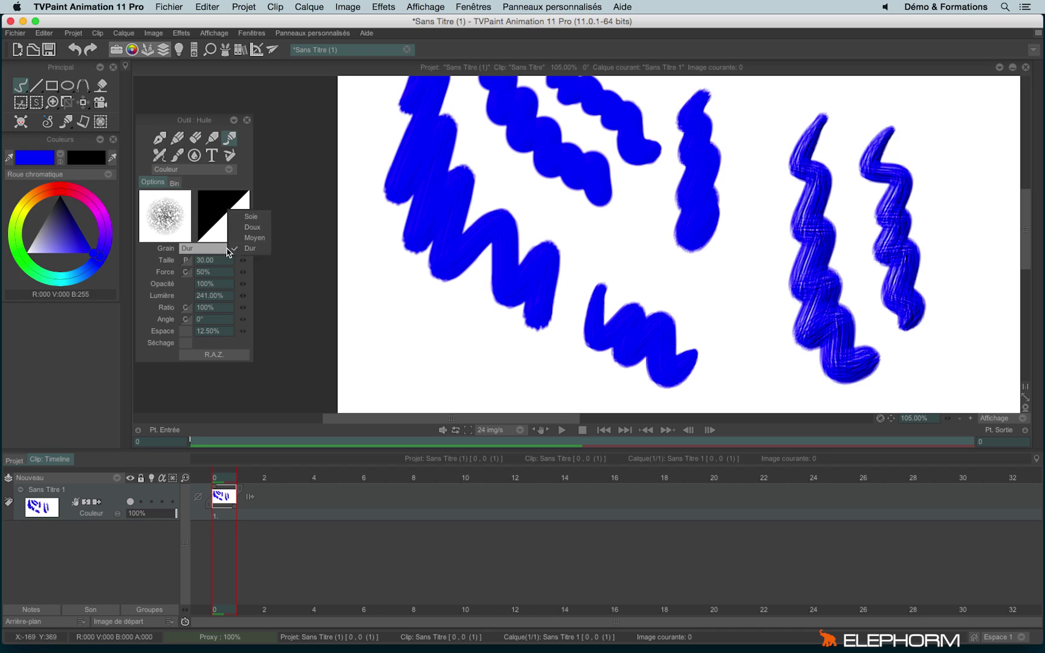
click(253, 219)
mouse_move(376, 291)
mouse_down()
mouse_move(457, 357)
mouse_move(549, 384)
mouse_up()
click(221, 248)
click(260, 260)
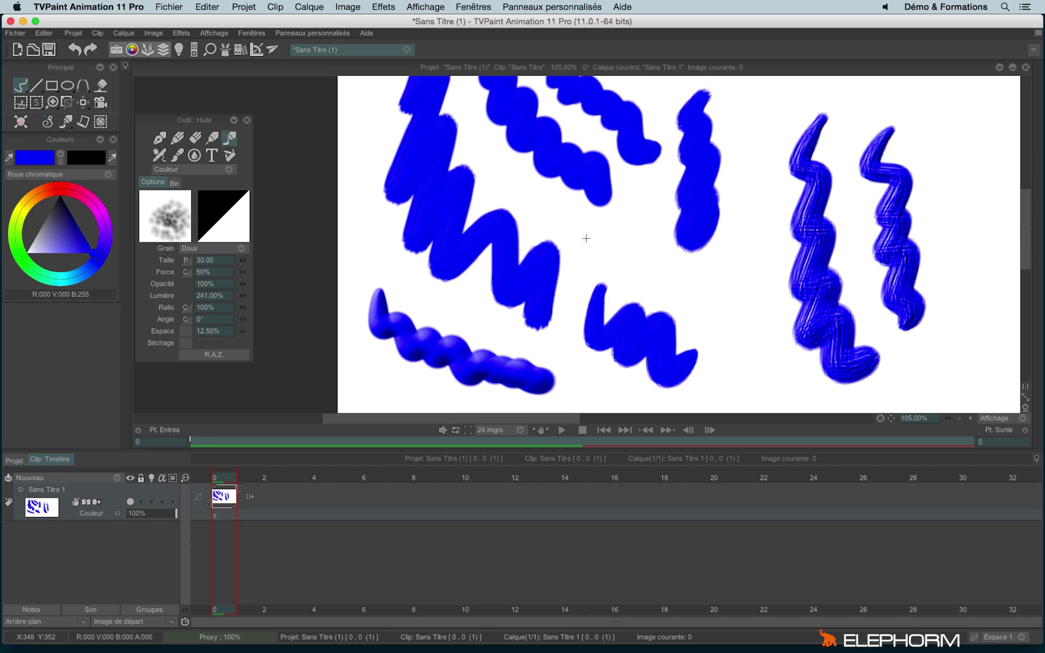
mouse_move(603, 228)
mouse_down()
mouse_move(629, 261)
mouse_move(661, 280)
mouse_move(751, 311)
mouse_up()
Clear the canvas and activate the Aérographe tool.
key(BackSpace)
click(774, 266)
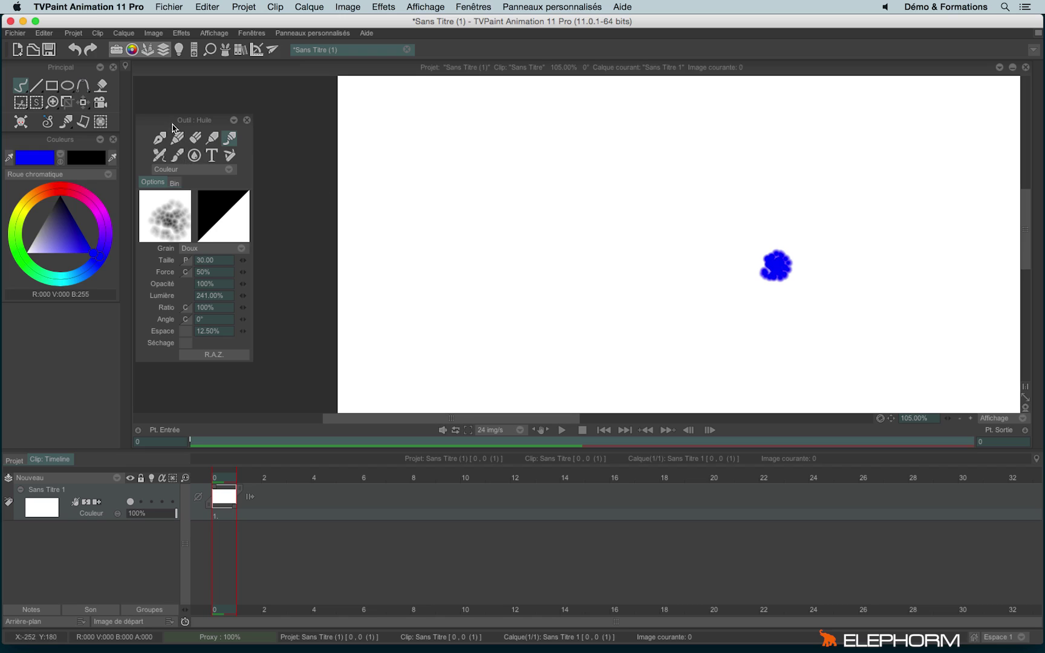
click(159, 155)
key(BackSpace)
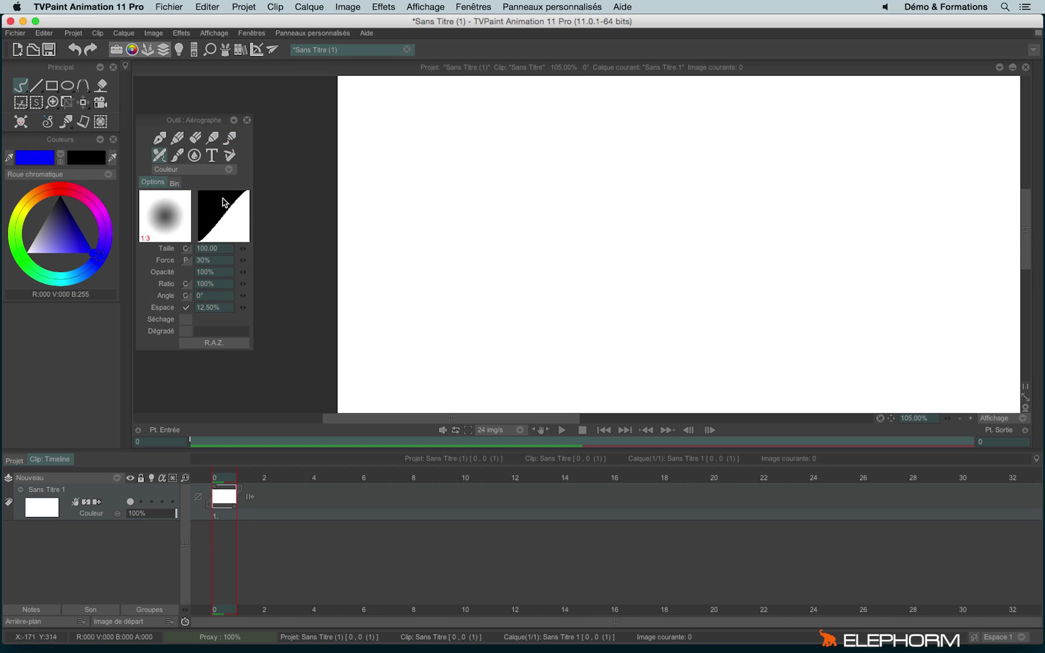
Compare the tip and profile previews of the Huile and Crayon tools, and return to the Aérographe.
click(231, 138)
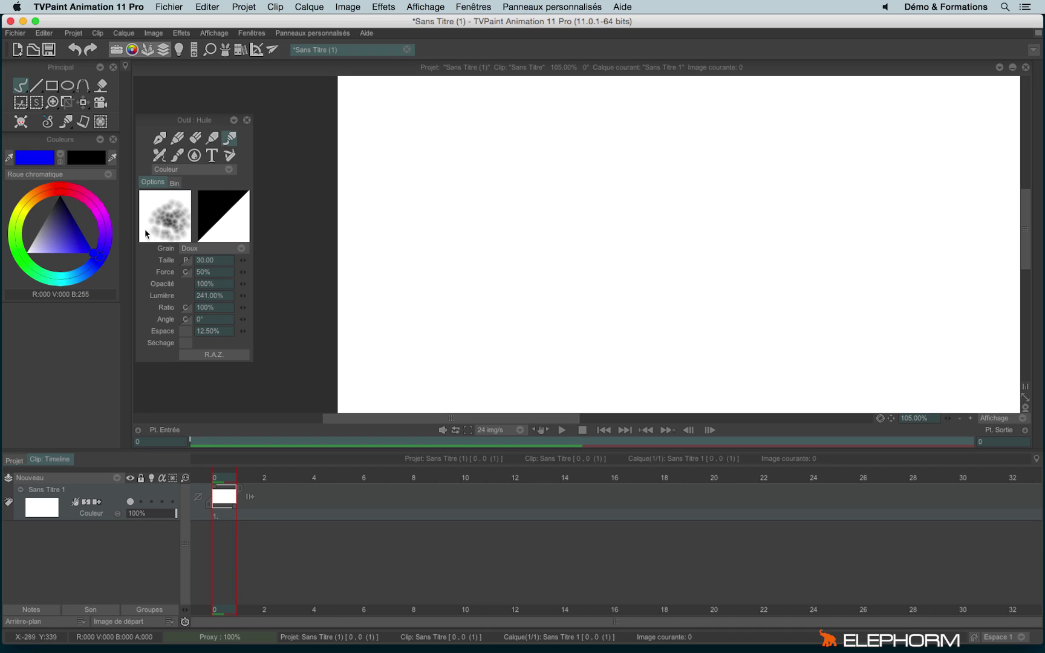
click(177, 139)
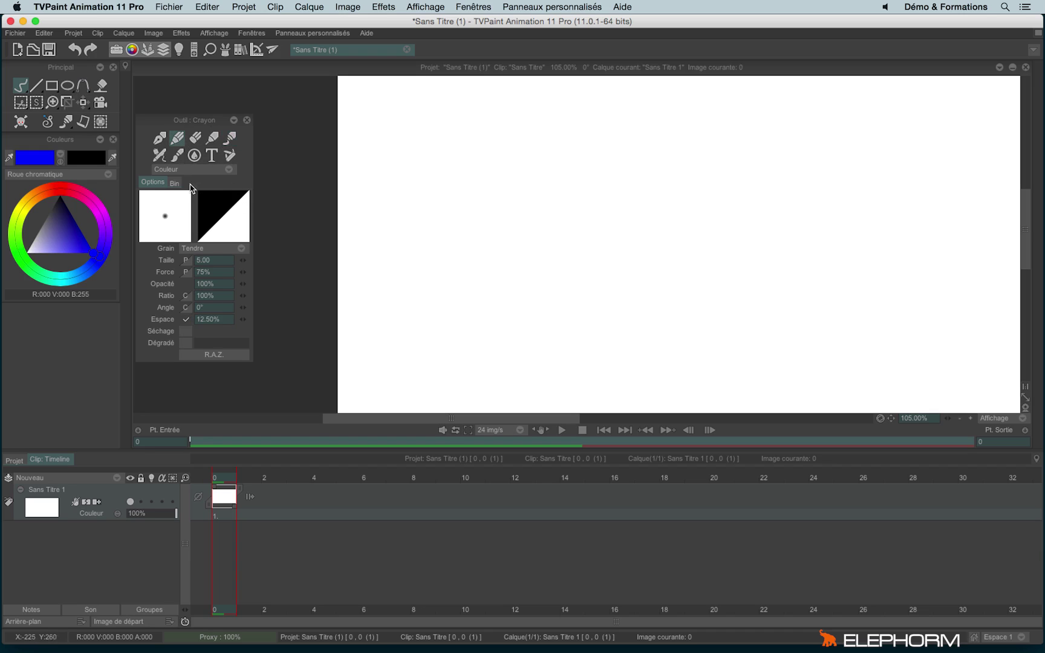
click(160, 158)
Open the Aérographe profile editor and reshape the curve with a high first peak and a deep central valley.
click(224, 219)
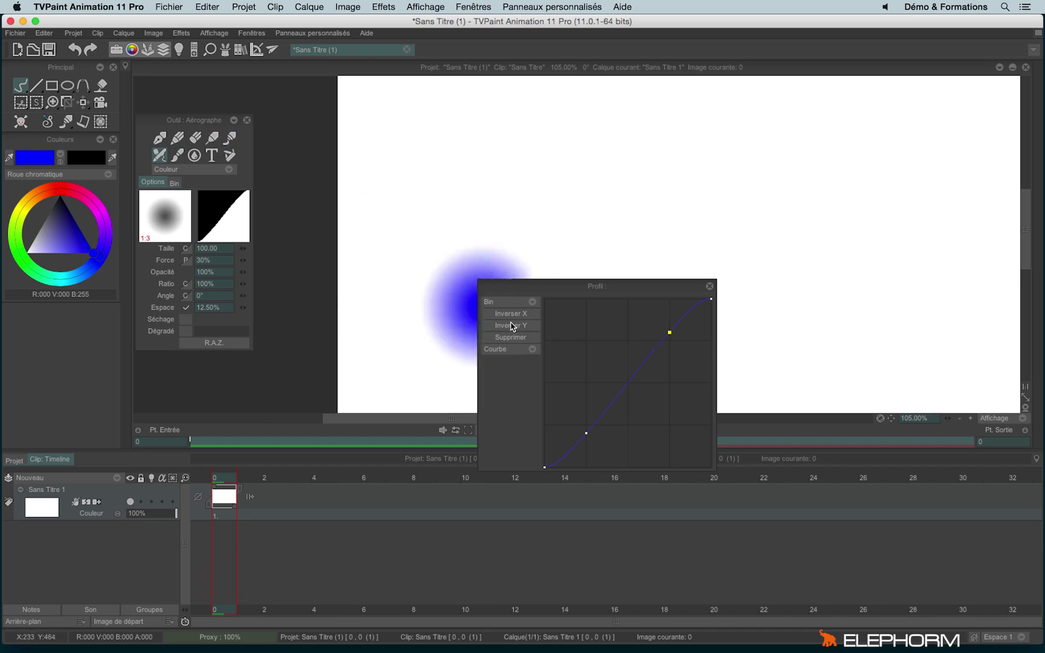
drag(585, 433, 557, 310)
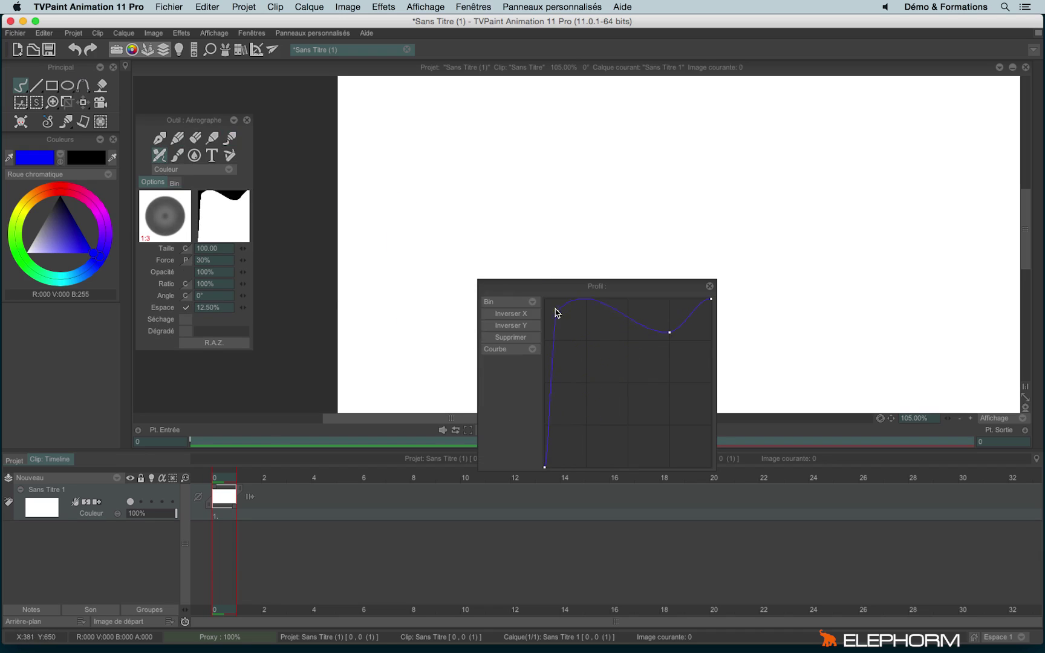
drag(669, 333, 617, 466)
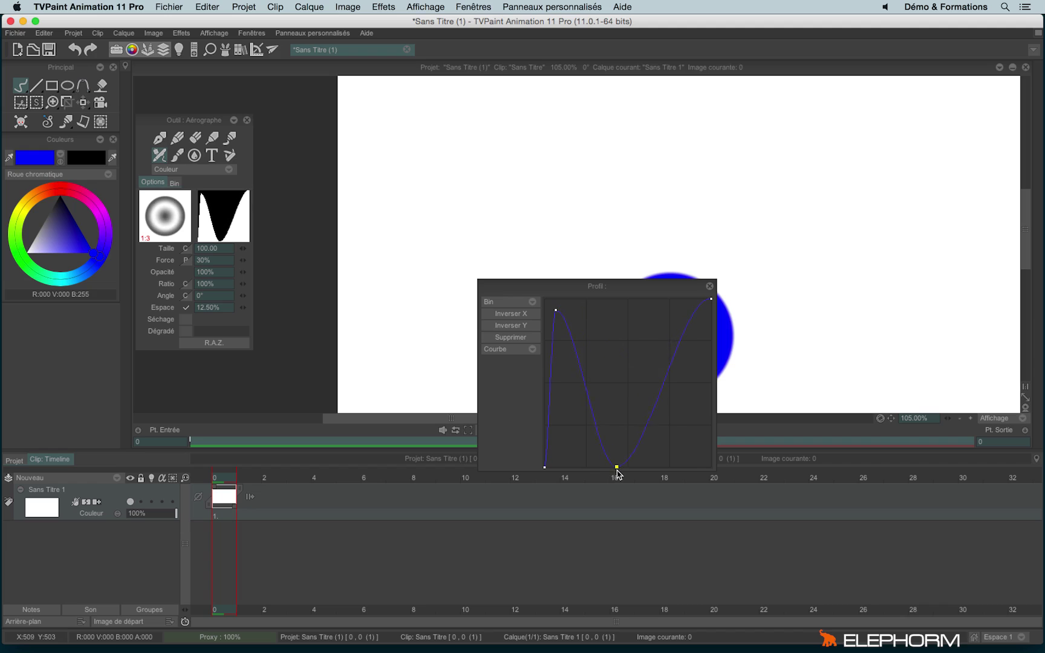
Draw a winding vertical stroke down one side of the canvas with the ring-shaped Aérographe tip.
scroll(463, 176, down, 1)
scroll(462, 175, down, 3)
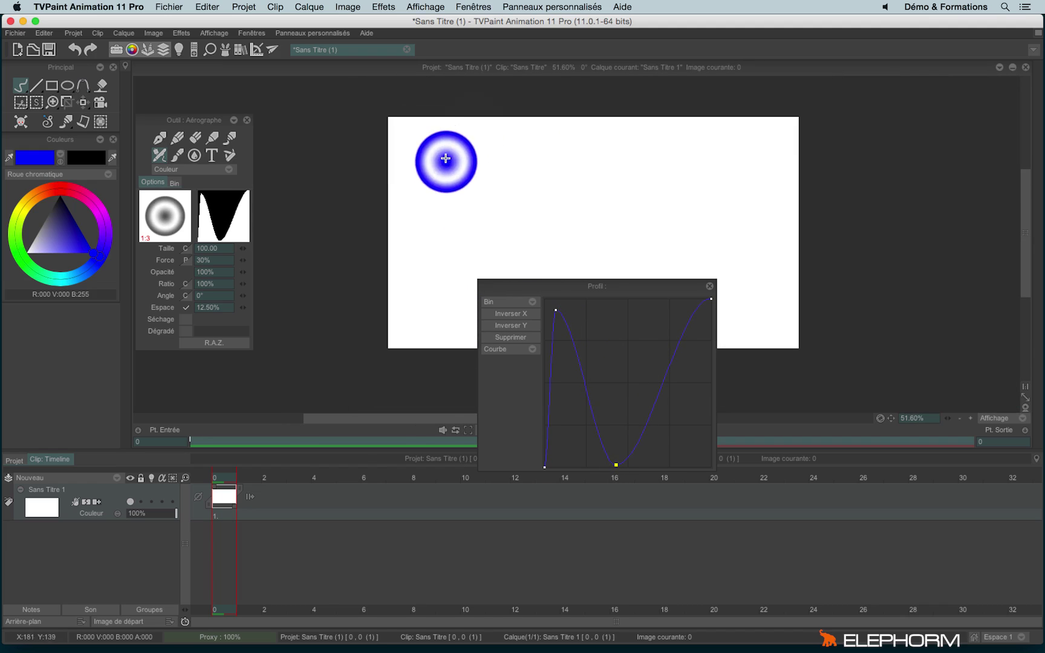
key(super+z)
mouse_move(448, 136)
mouse_down()
mouse_move(428, 189)
mouse_move(456, 211)
mouse_move(426, 254)
mouse_move(451, 274)
mouse_move(447, 348)
mouse_up()
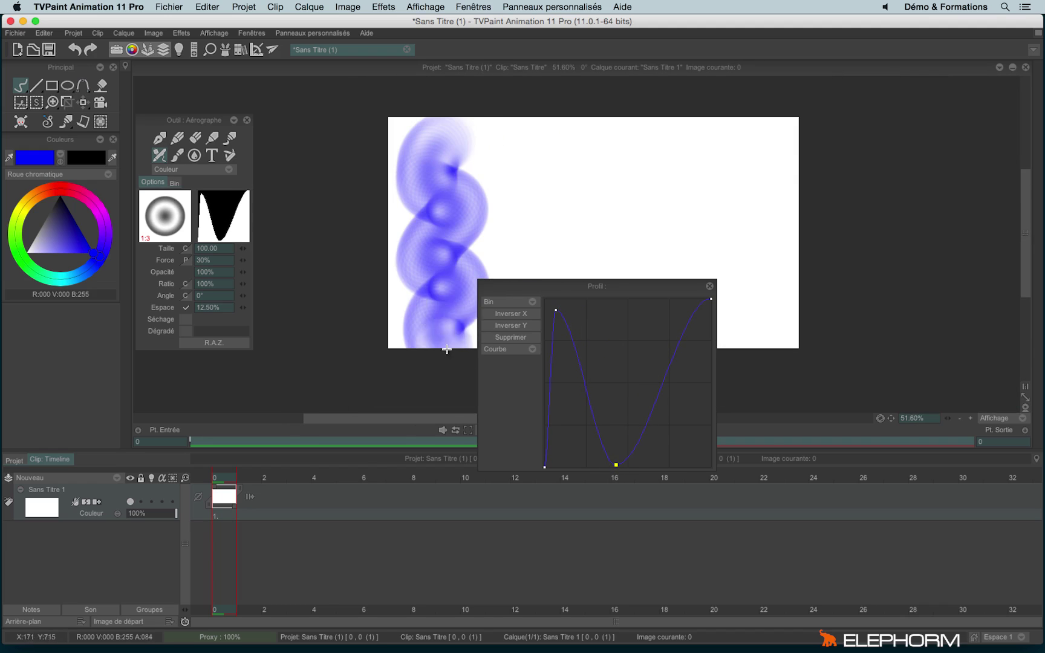
Lower the profile curve's first peak to the bottom and draw a thinner wavy stroke beside the ring-tip stroke.
drag(562, 323, 572, 466)
click(513, 140)
mouse_move(513, 140)
mouse_down()
mouse_move(548, 262)
mouse_move(568, 273)
mouse_up()
Raise the profile's middle point near the top and lower its end point to zero to form a single peak.
drag(618, 464, 590, 313)
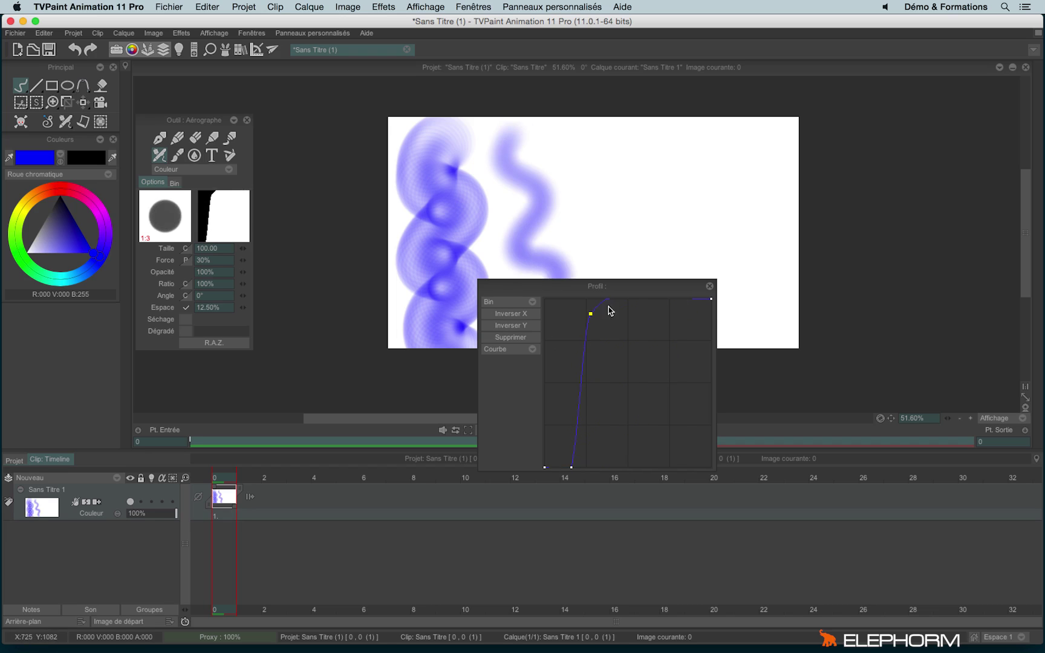
drag(708, 299, 710, 490)
key(super+z)
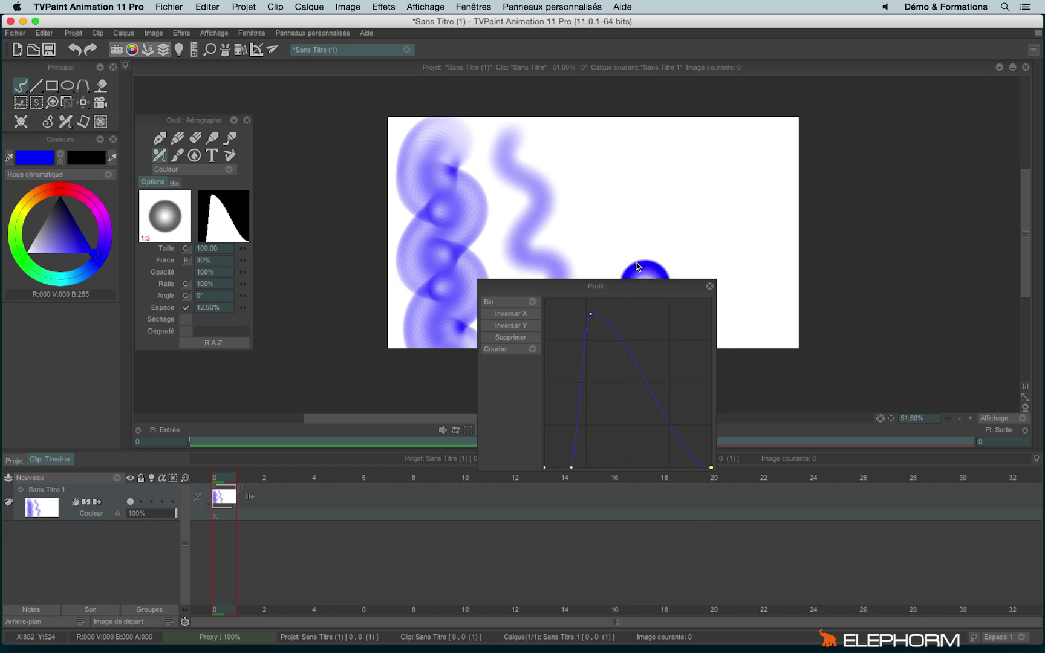
Draw a thick S-shaped stroke with the single-peak profile and reshape the curve into a straight ascending ramp without intermediate points.
mouse_move(599, 136)
mouse_down()
mouse_move(608, 228)
mouse_move(649, 257)
mouse_move(660, 284)
mouse_move(836, 164)
mouse_move(849, 98)
mouse_up()
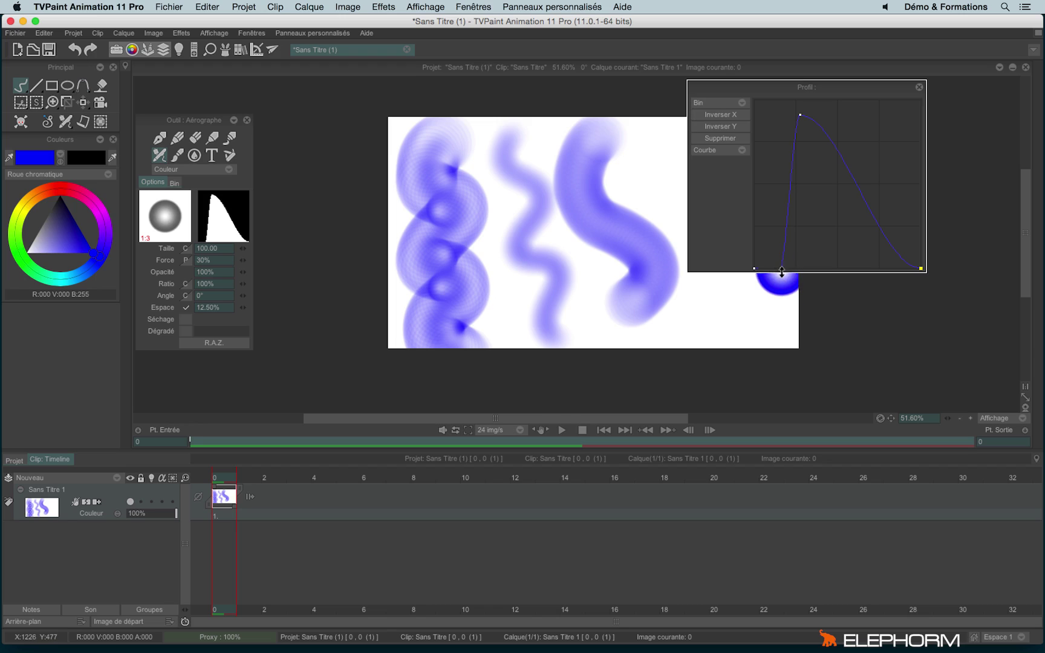
right_click(800, 119)
click(814, 115)
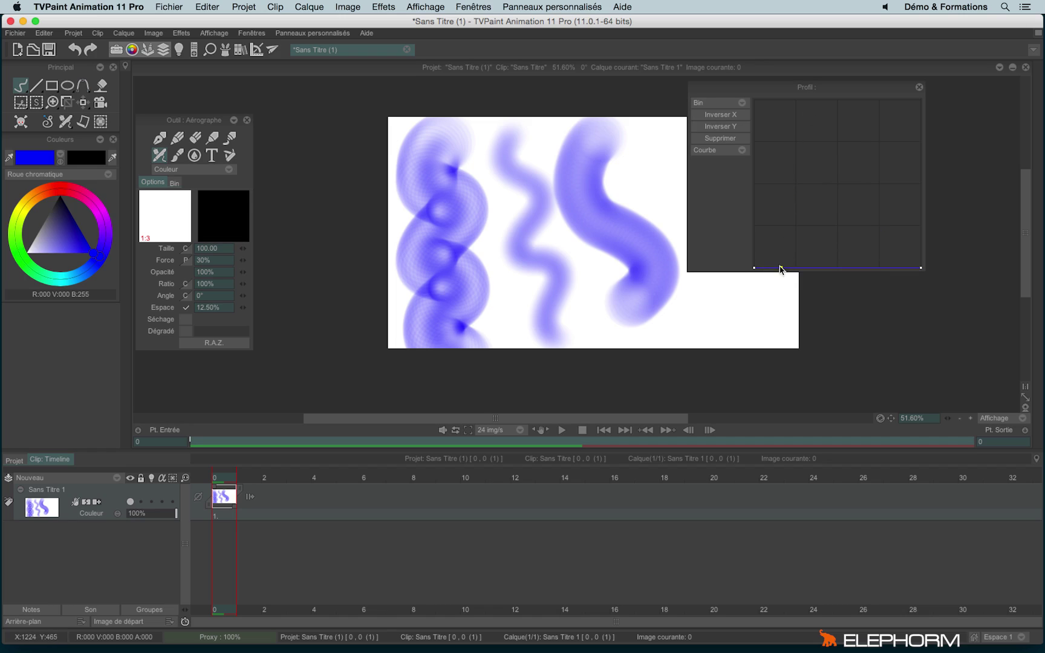
right_click(781, 268)
click(837, 272)
drag(920, 269, 901, 70)
Test the ramp profile with a stroke, clear the canvas and close the profile editor.
mouse_move(663, 136)
mouse_down()
mouse_move(676, 253)
mouse_move(722, 343)
mouse_up()
key(BackSpace)
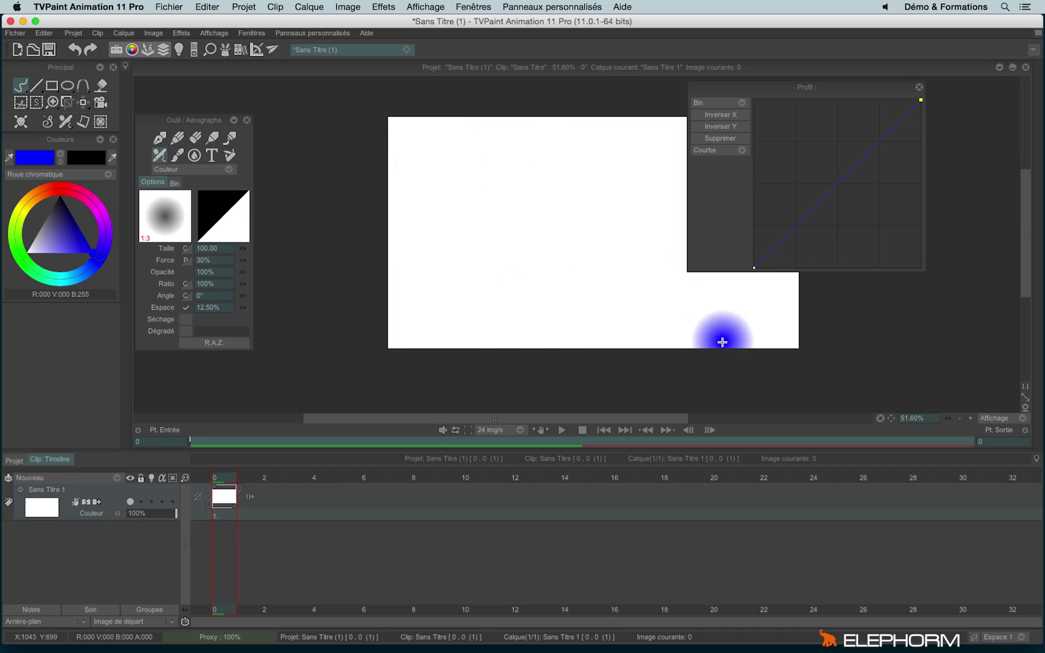
click(920, 88)
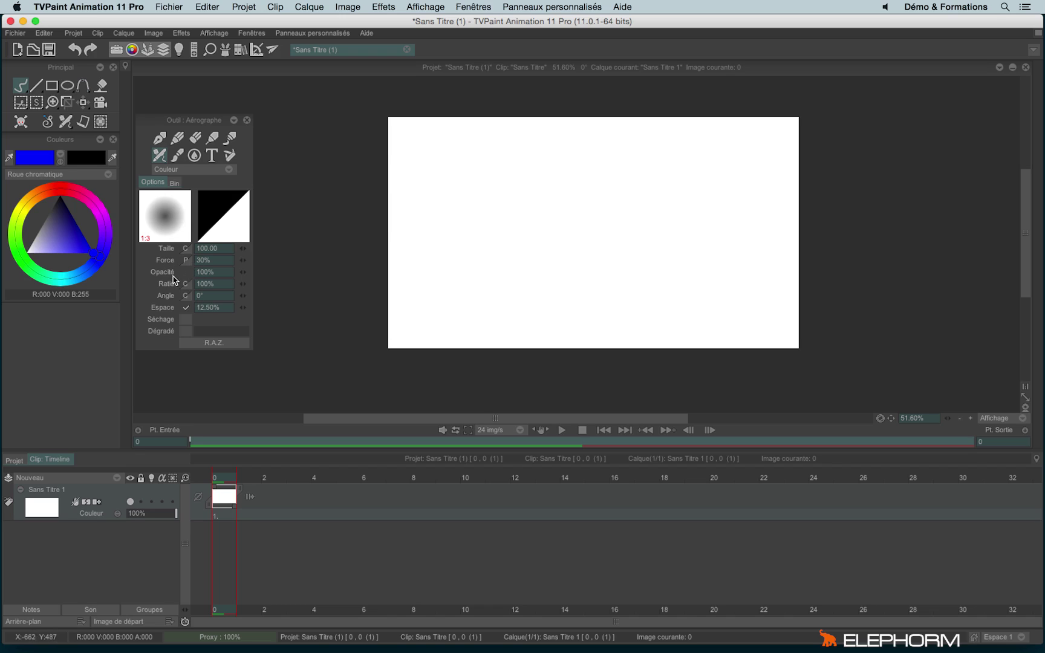
Draw a zigzag stroke with the Aérographe Ratio at 16%, and a second one beside it with the Angle at 46°.
drag(247, 288, 141, 297)
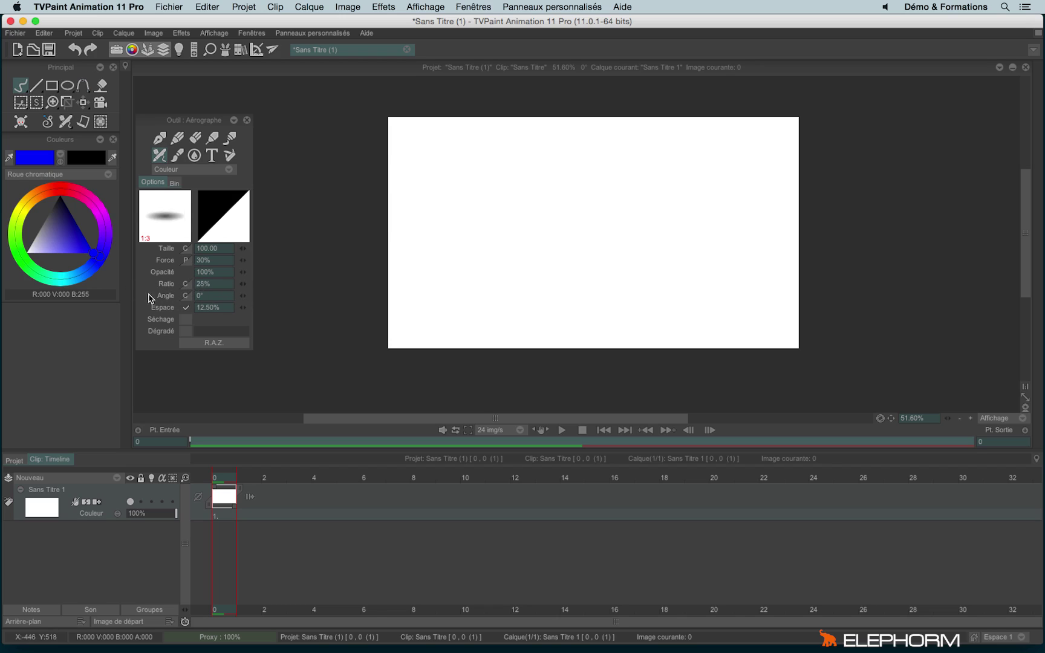
mouse_move(432, 130)
mouse_down()
mouse_move(446, 218)
mouse_move(479, 248)
mouse_move(453, 313)
mouse_move(463, 358)
mouse_up()
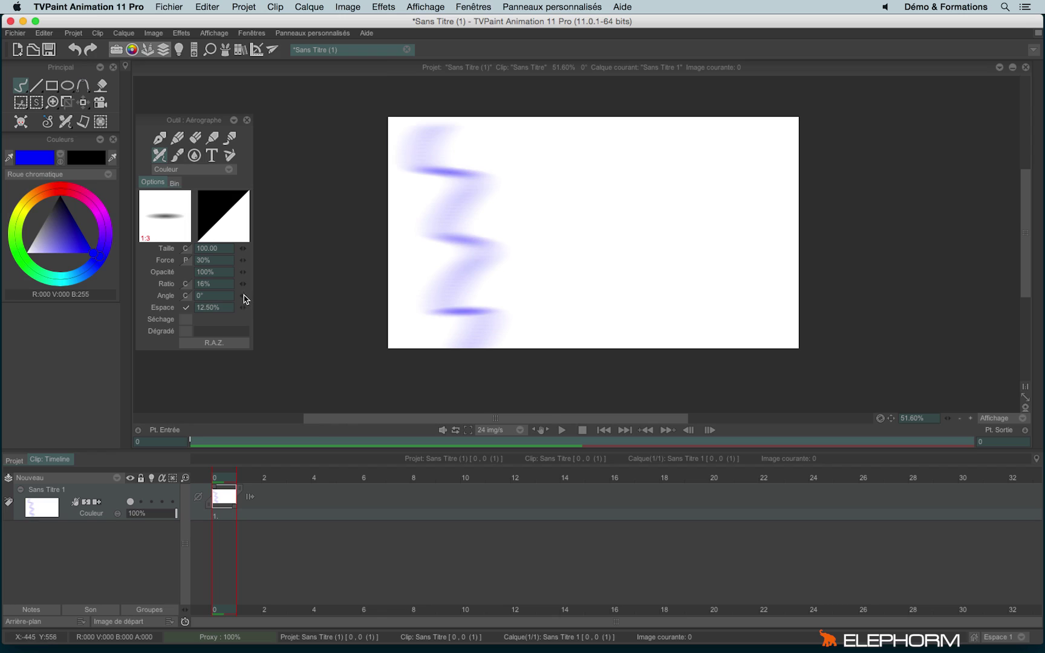
drag(246, 299, 306, 279)
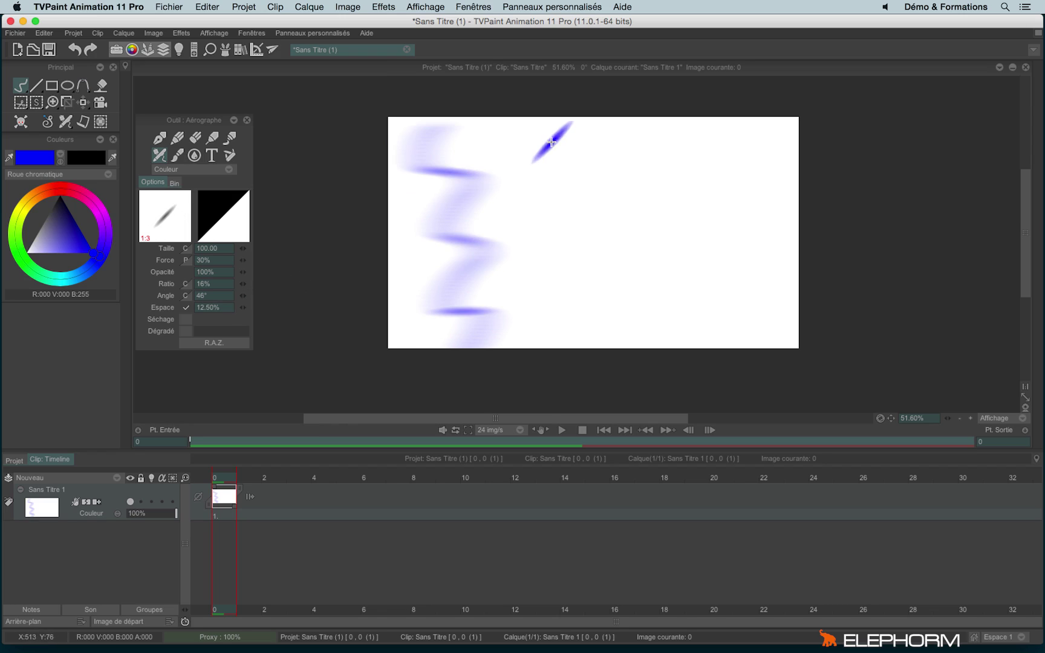
mouse_move(551, 142)
mouse_down()
mouse_move(524, 163)
mouse_move(583, 184)
mouse_move(532, 221)
mouse_move(588, 255)
mouse_move(534, 290)
mouse_move(588, 331)
mouse_move(530, 377)
mouse_up()
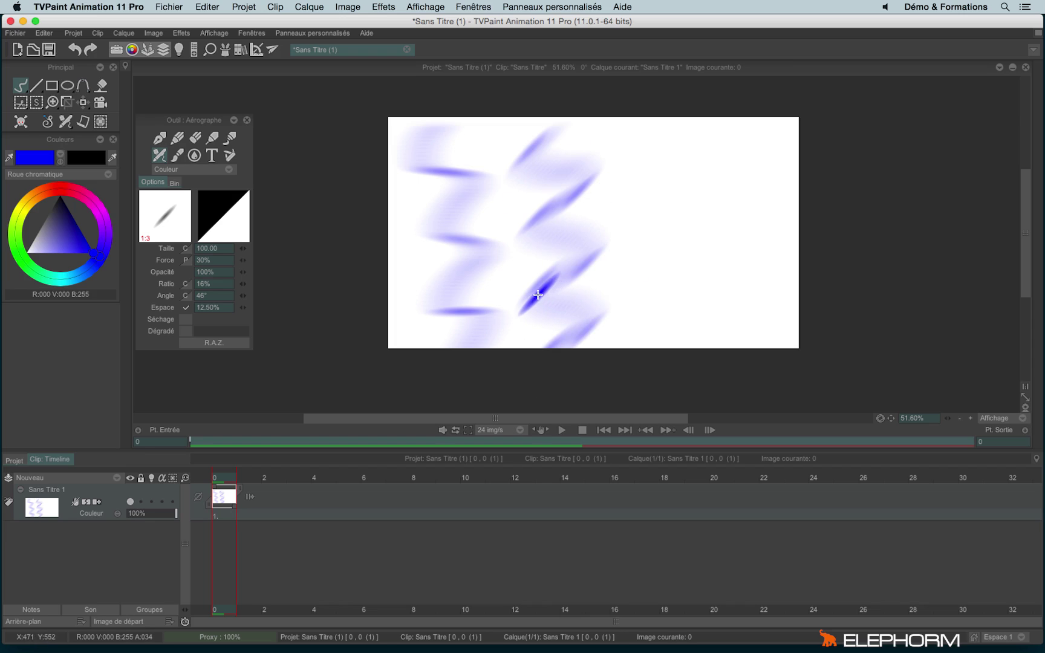
Link the Aérographe Angle to Direction, test it with a winding stroke along the canvas's far side, and clear the canvas.
click(187, 296)
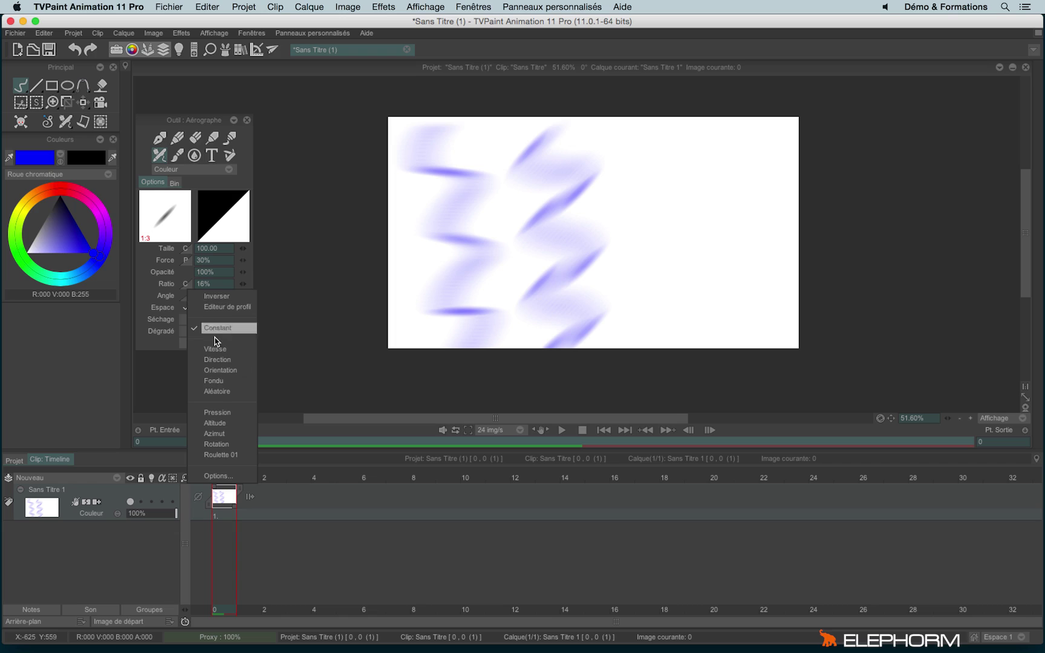
click(224, 359)
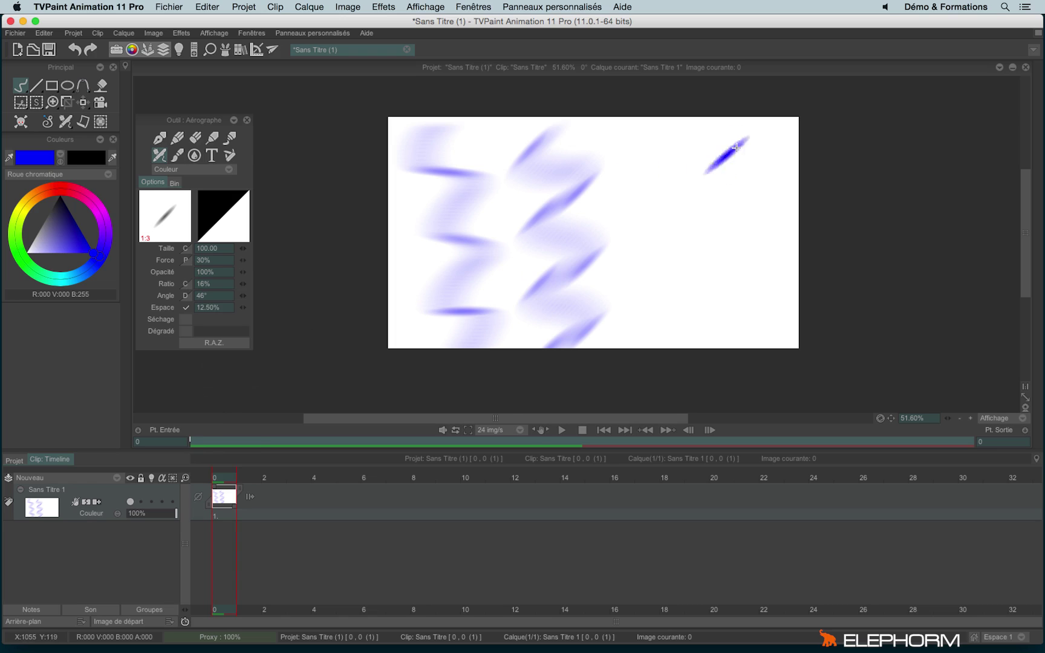
mouse_move(750, 138)
mouse_down()
mouse_move(652, 161)
mouse_move(643, 195)
mouse_move(737, 221)
mouse_move(720, 253)
mouse_move(658, 265)
mouse_move(656, 297)
mouse_move(723, 298)
mouse_move(684, 394)
mouse_up()
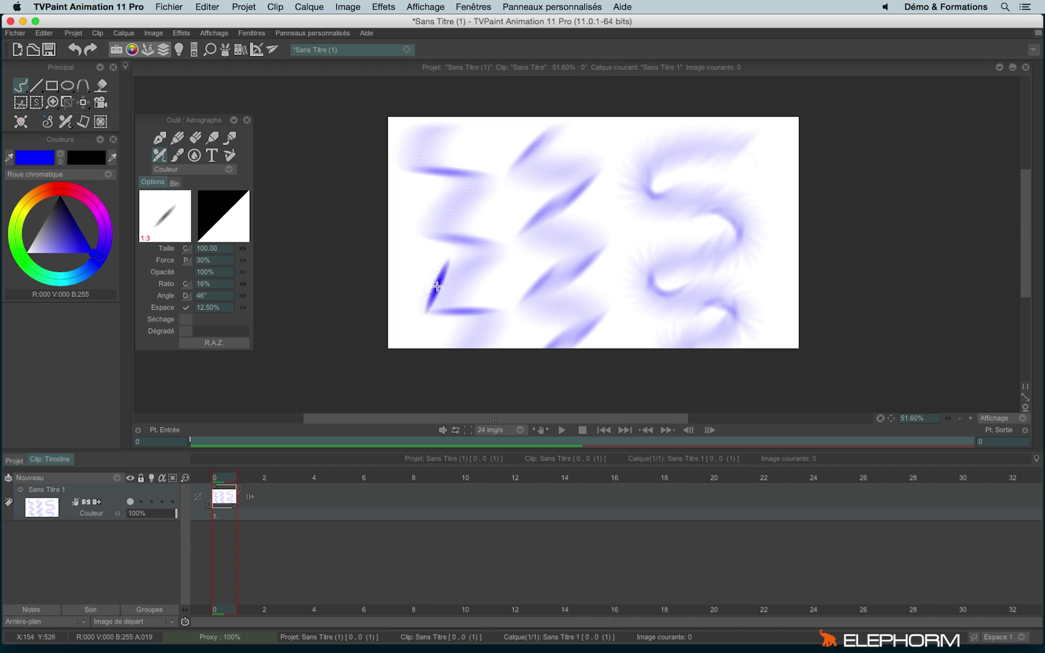
drag(431, 188, 441, 199)
key(BackSpace)
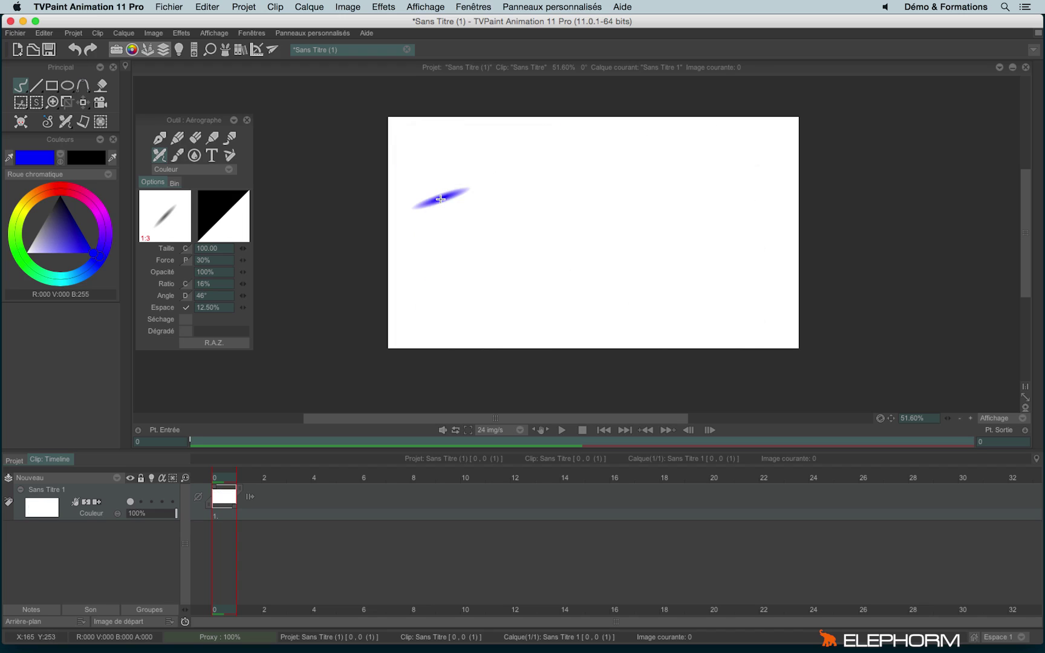
Look at the Crayon and Huile tool options and return to the Aérographe.
click(178, 154)
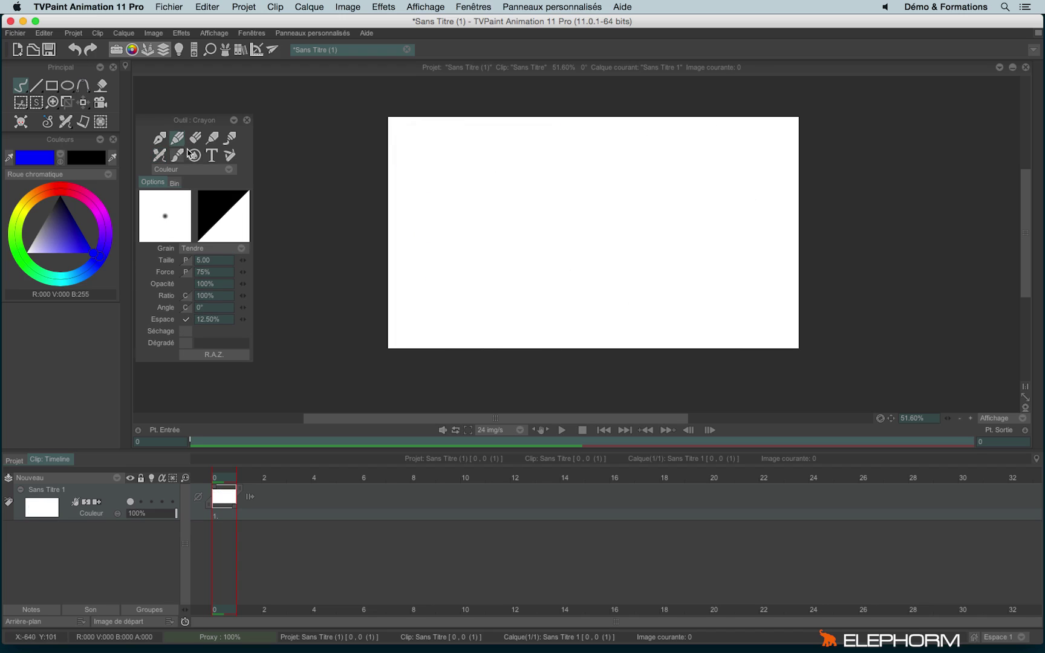
click(231, 138)
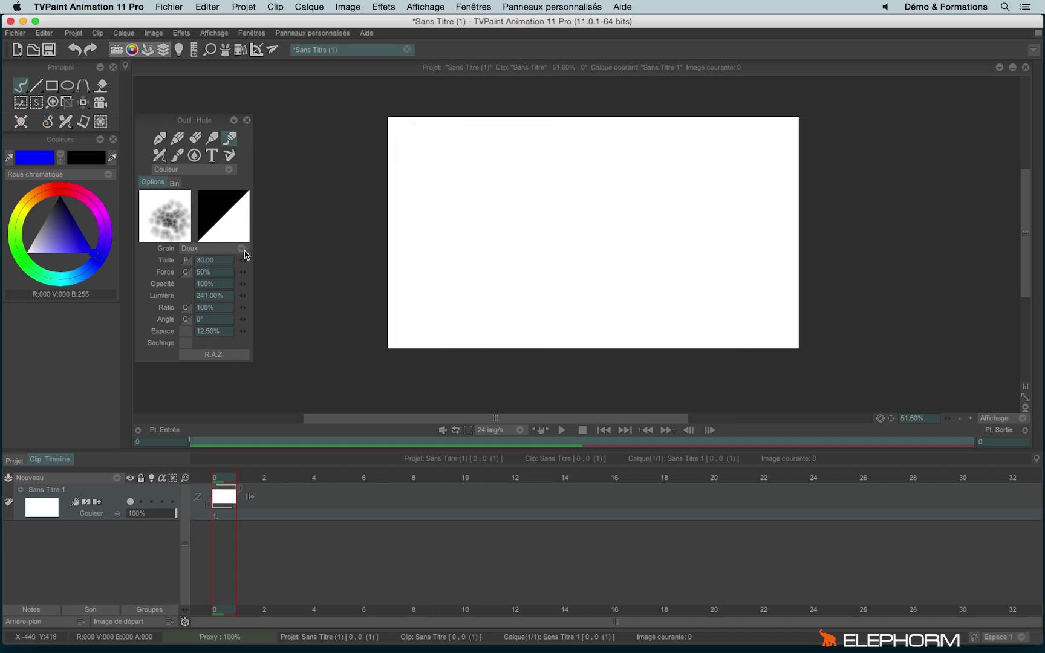
click(158, 156)
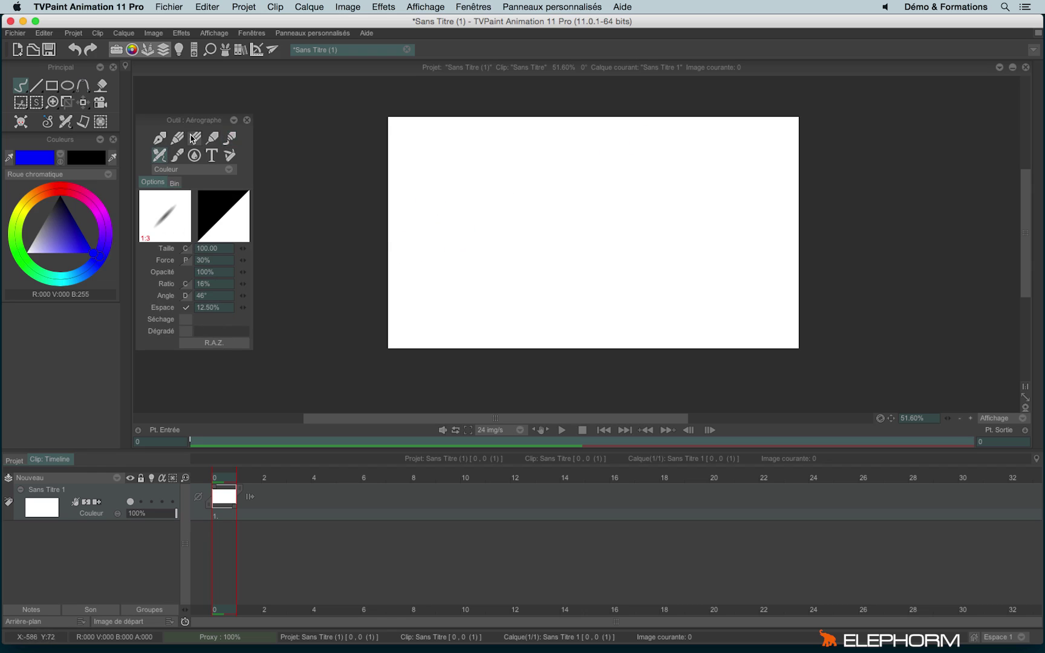
Reset the Aérographe settings and dab a row of five soft spots across the upper part of the canvas.
click(223, 343)
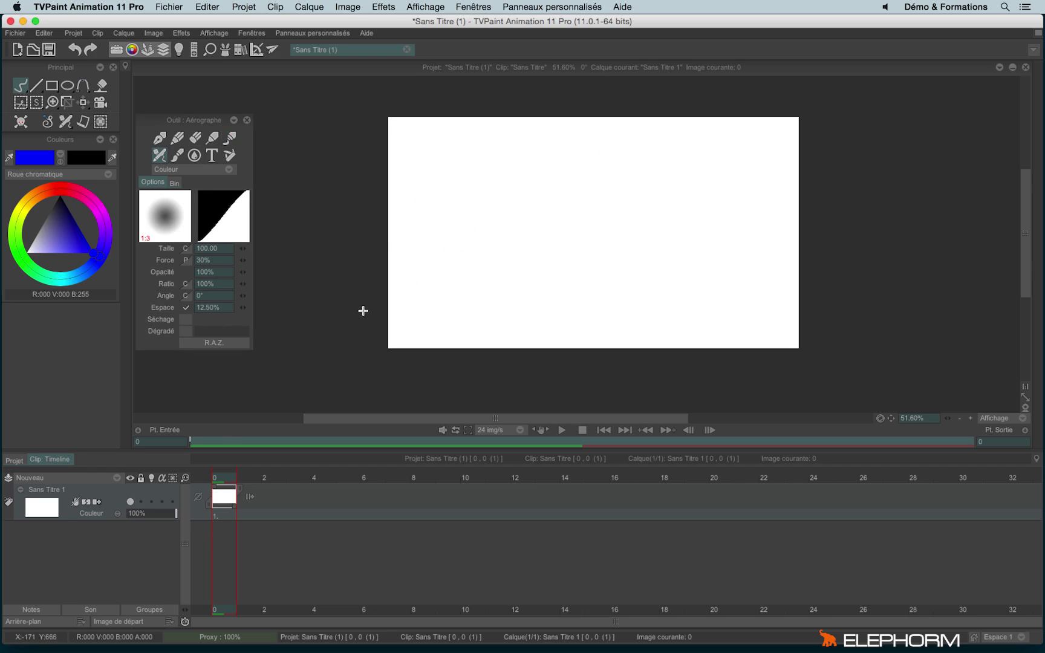
mouse_move(447, 191)
mouse_down()
mouse_move(432, 201)
mouse_move(441, 180)
mouse_move(476, 179)
mouse_move(447, 186)
mouse_up()
click(448, 186)
click(513, 188)
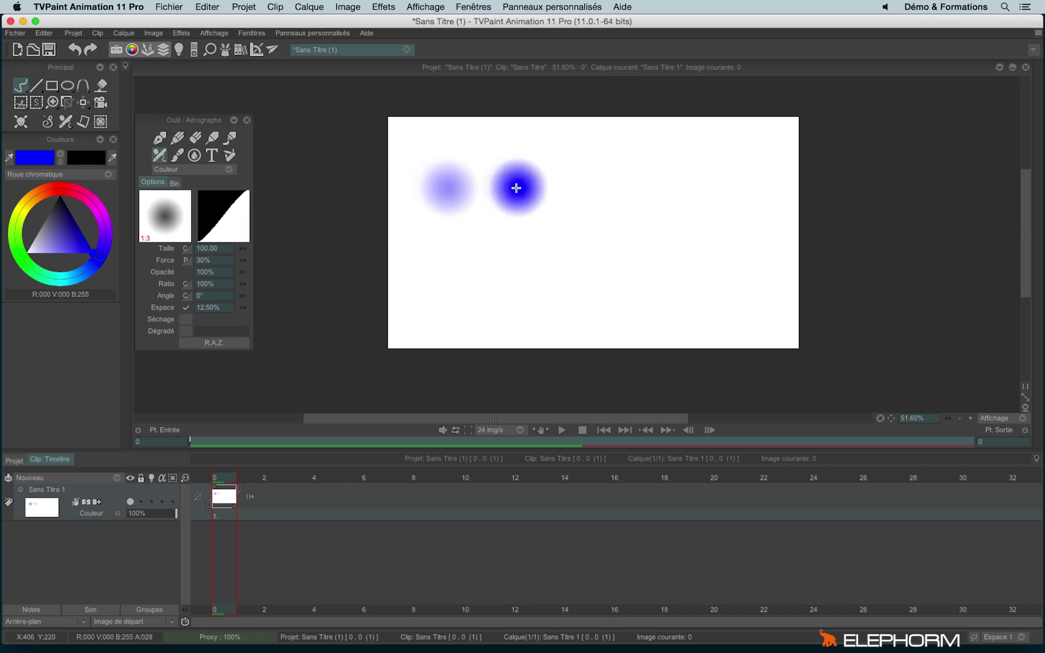
click(578, 190)
click(646, 195)
click(720, 199)
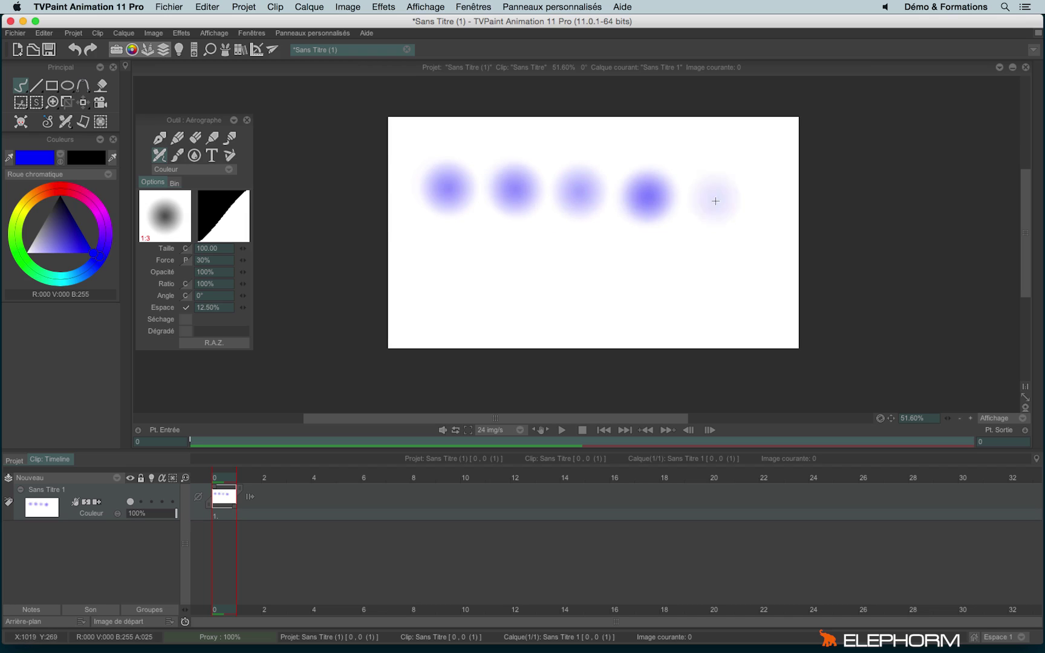
Try further dabs below the row of spots and clear the whole canvas.
click(758, 264)
key(ctrl+z)
click(455, 287)
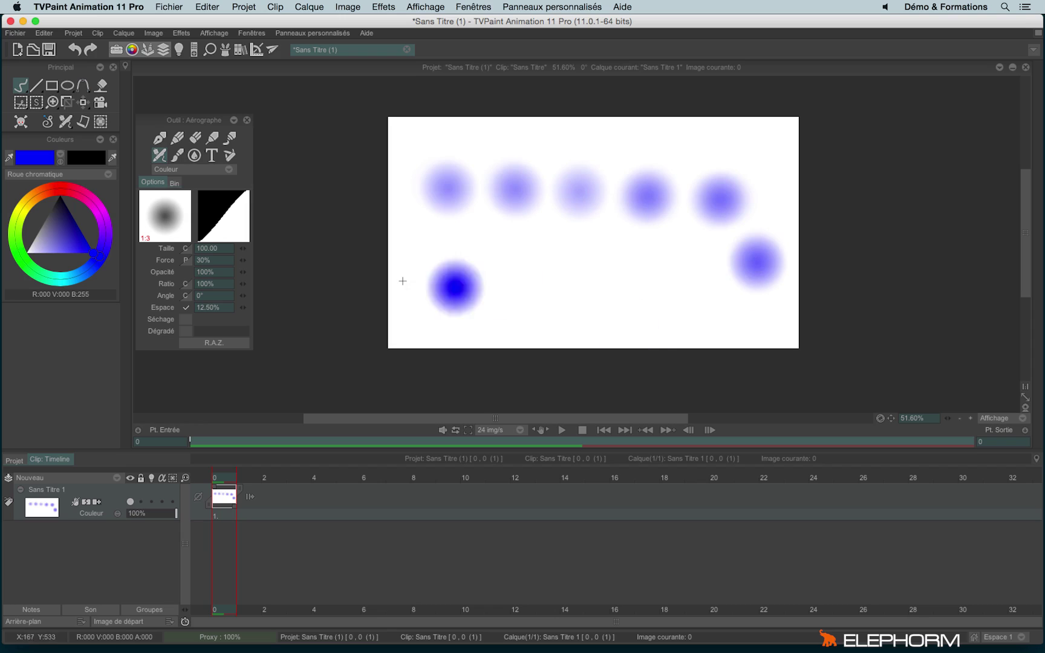
key(ctrl+z)
key(BackSpace)
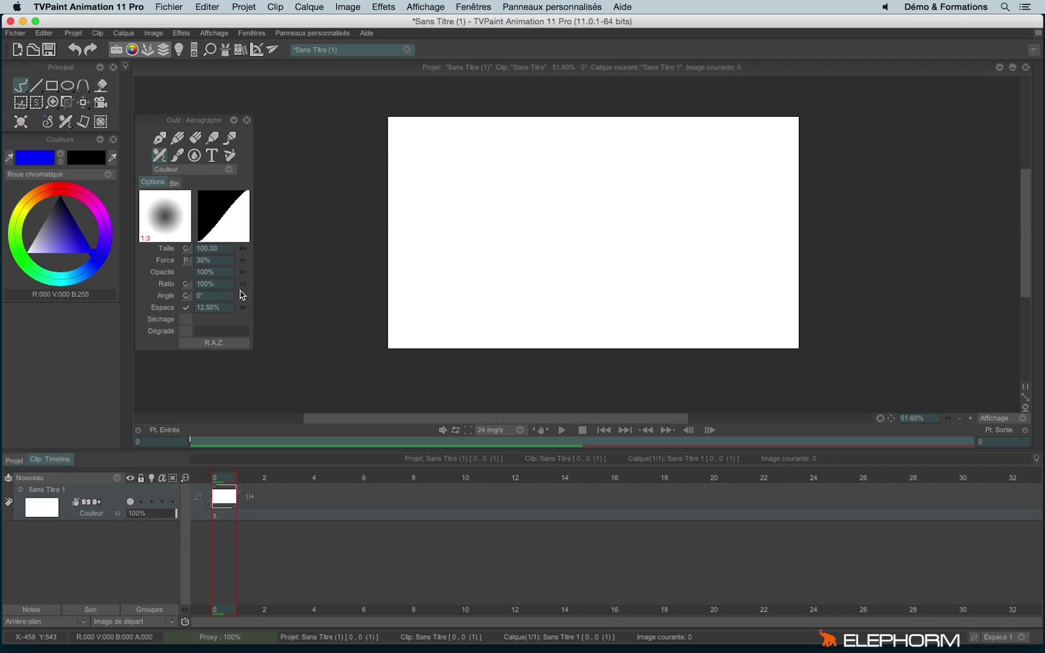
Draw one wavy stroke with Espace enabled and another beside it with Espace disabled, and clear the canvas.
drag(425, 143, 460, 345)
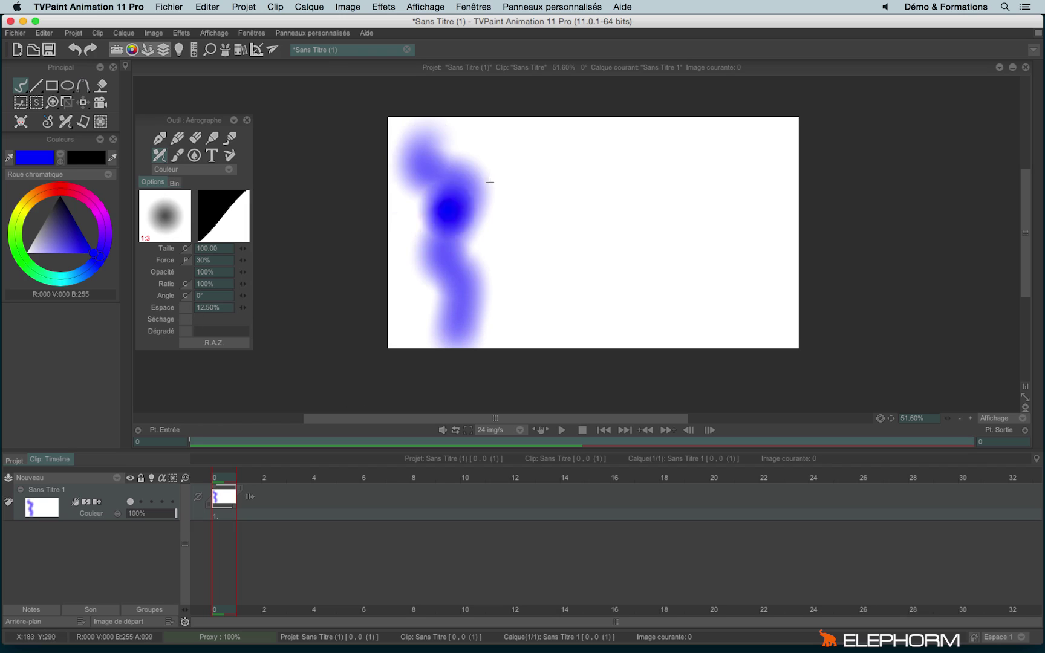
mouse_move(533, 146)
mouse_down()
mouse_move(545, 246)
mouse_move(571, 331)
mouse_up()
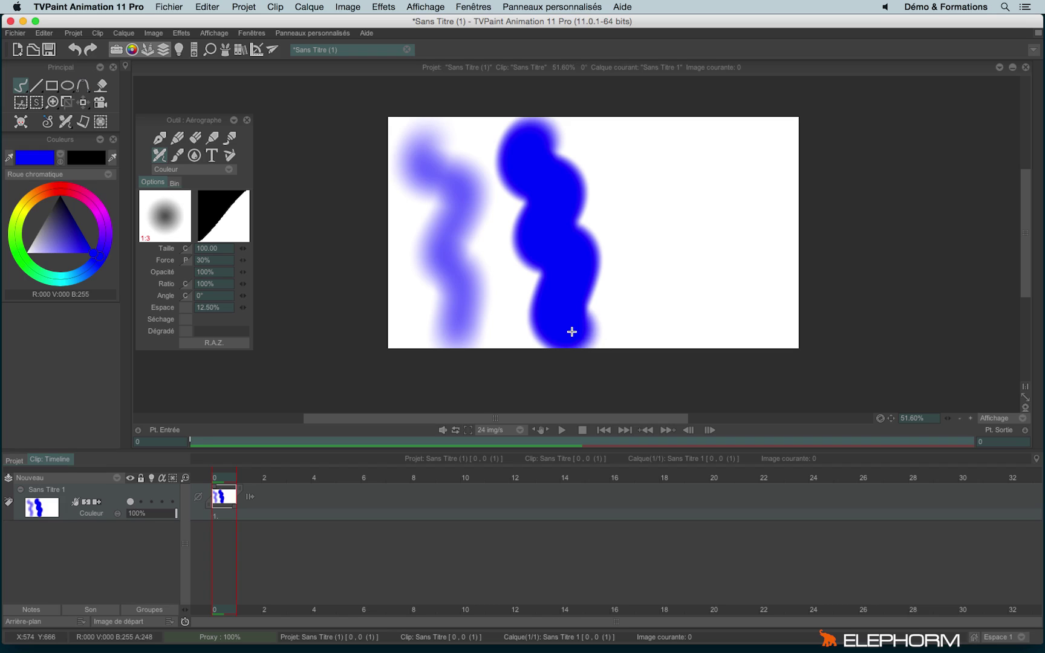
key(BackSpace)
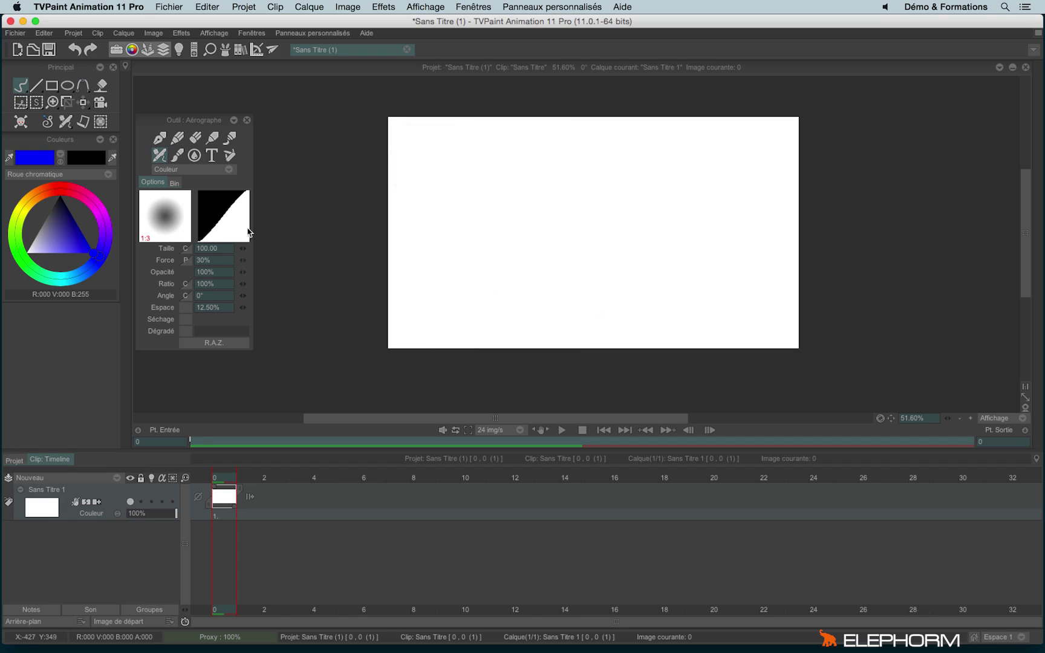
Set the Ratio to 27% and the Angle to 22° driven by Direction, and draw a winding stroke with Espace disabled.
drag(243, 284, 141, 295)
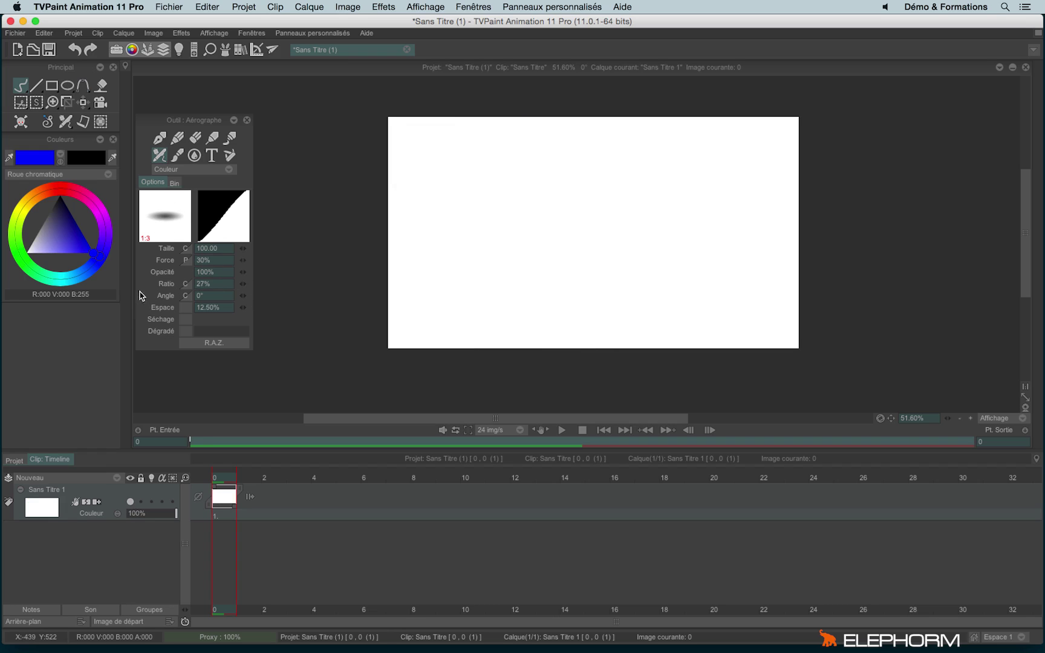
drag(242, 296, 257, 296)
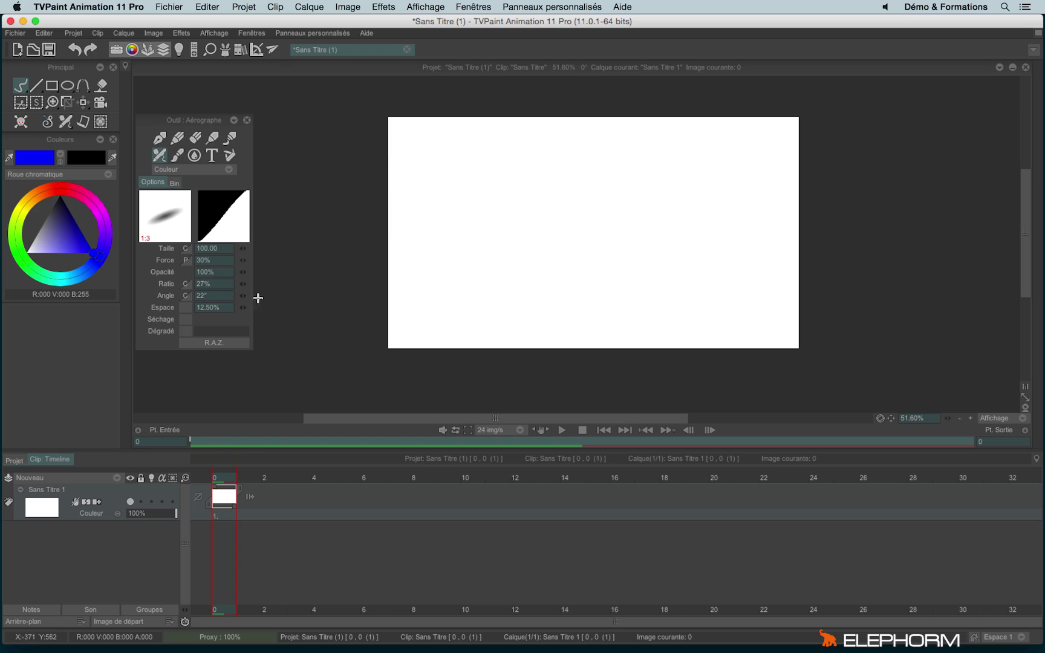
click(186, 296)
click(217, 361)
mouse_move(487, 146)
mouse_down()
mouse_move(421, 204)
mouse_move(467, 225)
mouse_move(474, 270)
mouse_move(425, 287)
mouse_move(469, 304)
mouse_move(513, 344)
mouse_up()
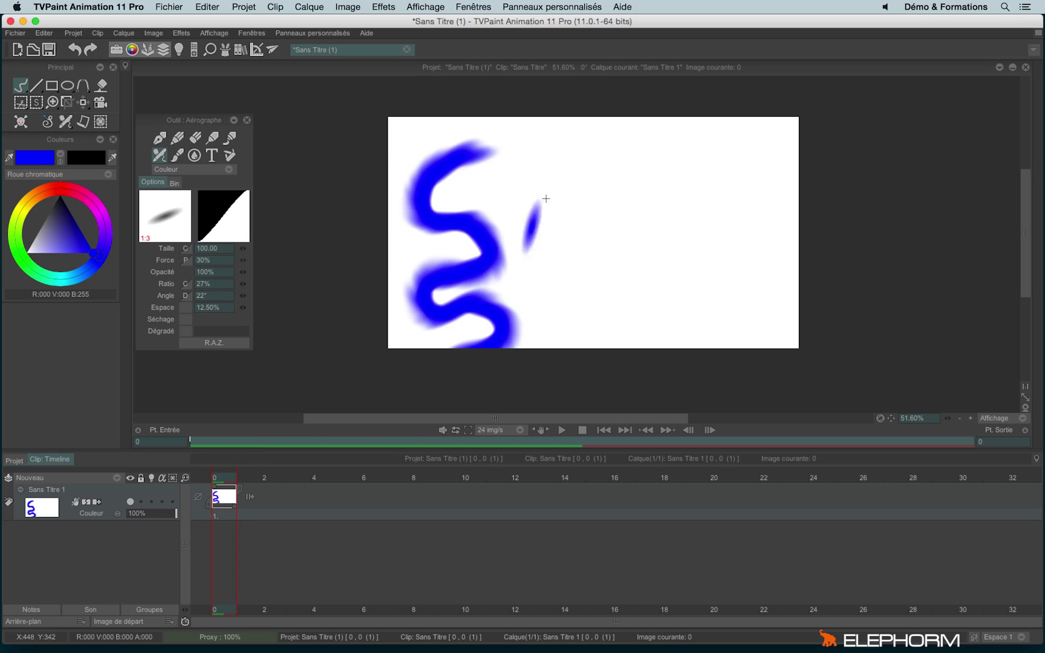
Enable Espace and draw a second winding stroke beside the dense one.
click(186, 307)
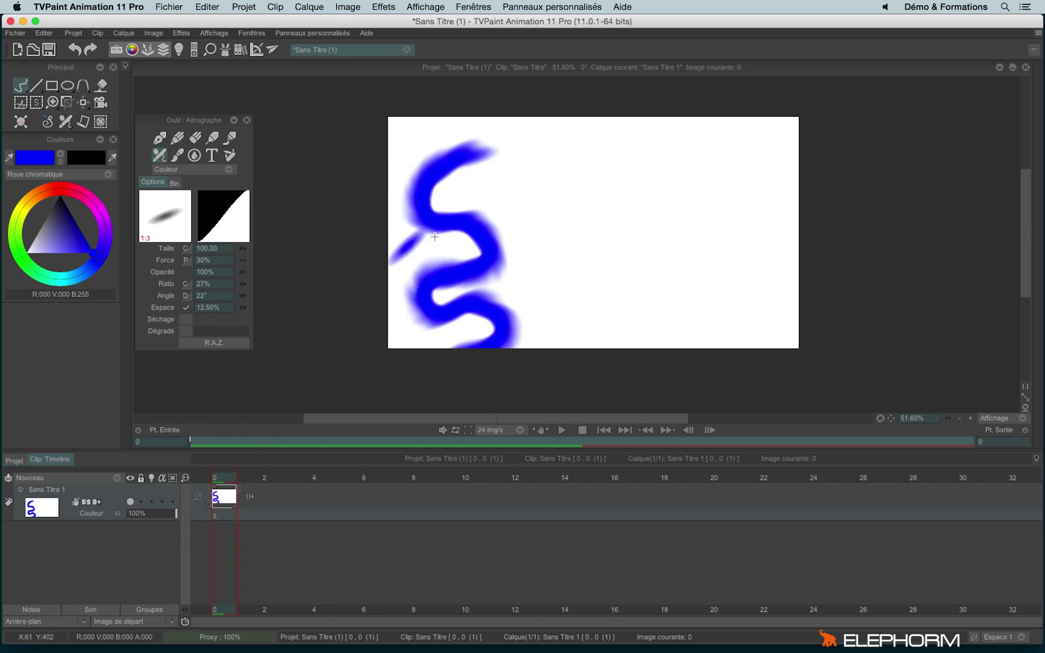
mouse_move(580, 141)
mouse_down()
mouse_move(546, 159)
mouse_move(541, 198)
mouse_move(586, 223)
mouse_move(552, 260)
mouse_move(578, 287)
mouse_move(568, 337)
mouse_move(545, 352)
mouse_up()
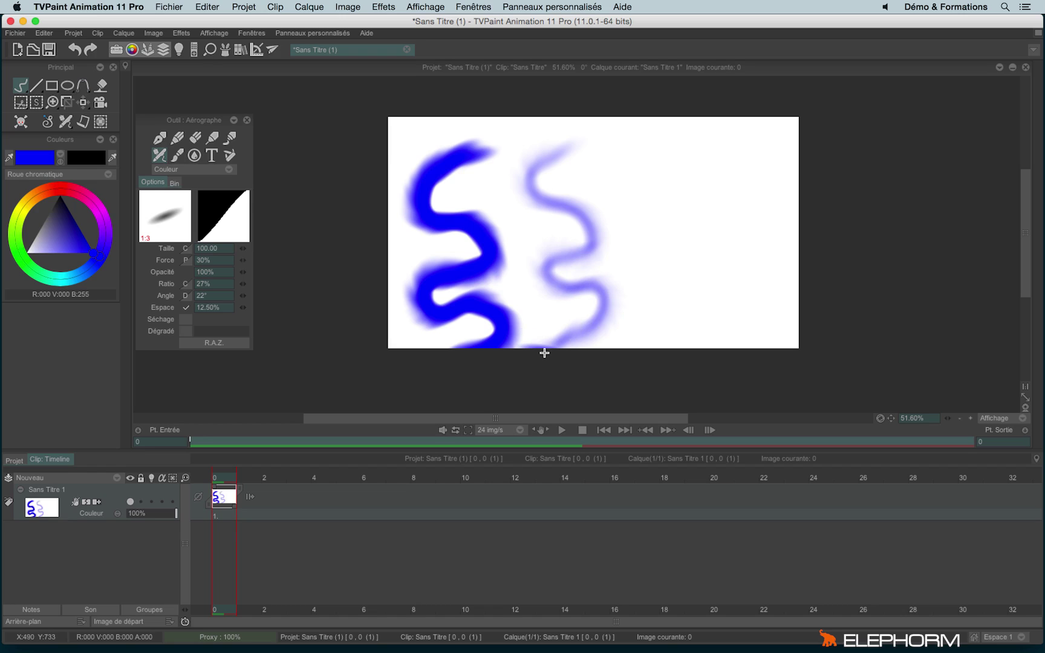